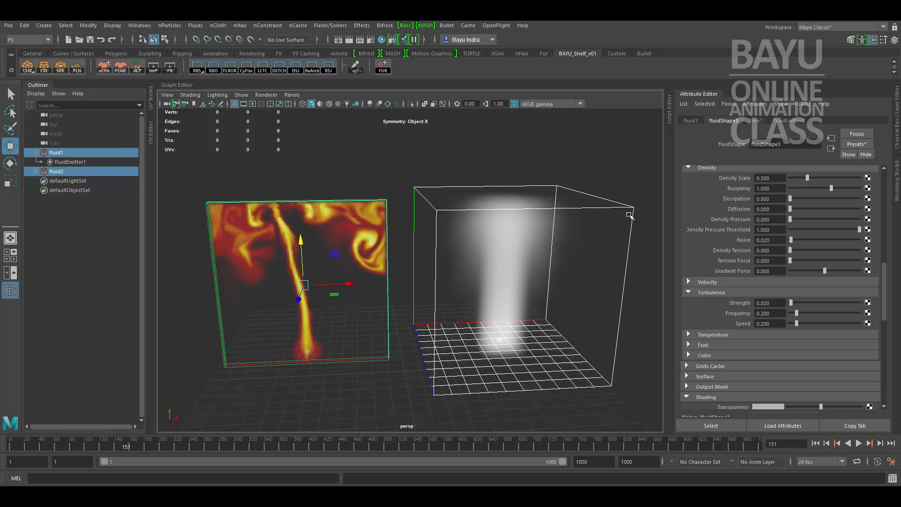
# Select fluid2 in the Outliner and expand its Container Properties to edit Base Resolution (currently 10)
pyautogui.click(630, 234)
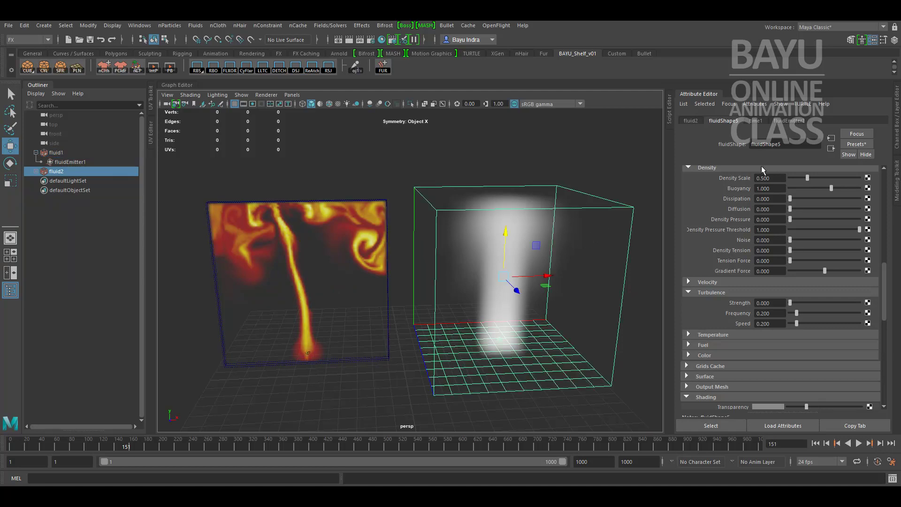
pyautogui.scroll(8, 732, 216)
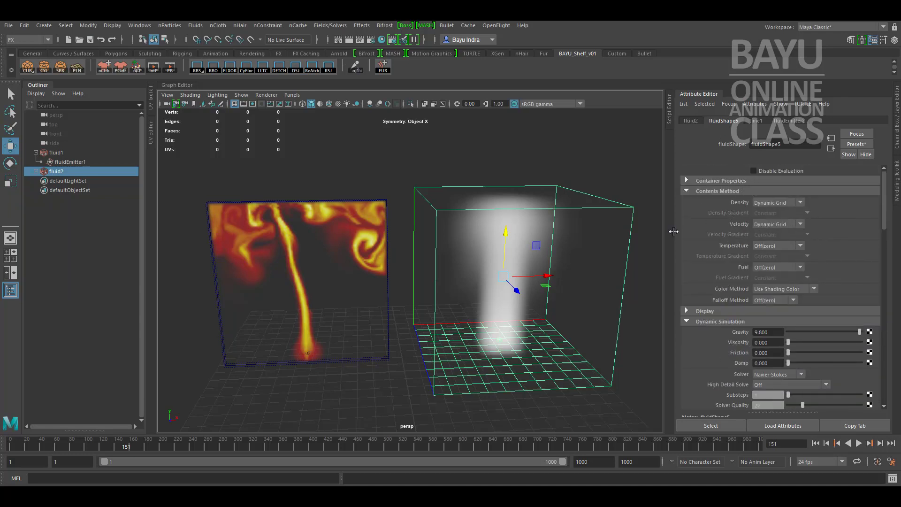
pyautogui.click(36, 171)
pyautogui.click(61, 171)
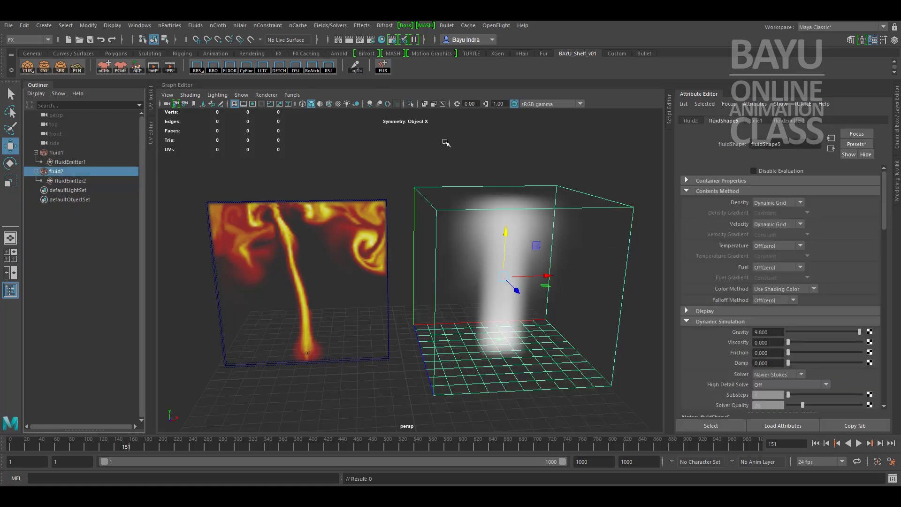
pyautogui.click(703, 189)
pyautogui.click(708, 180)
# Set fluid2's Base Resolution to 50 and replay the simulation from frame 1 to about frame 139
pyautogui.click(776, 200)
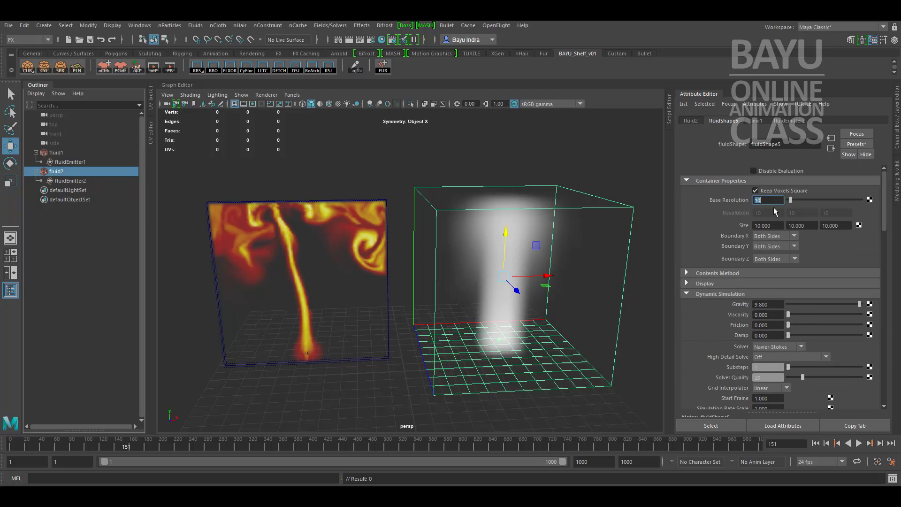
pyautogui.press('Tab')
pyautogui.click(815, 443)
pyautogui.click(859, 442)
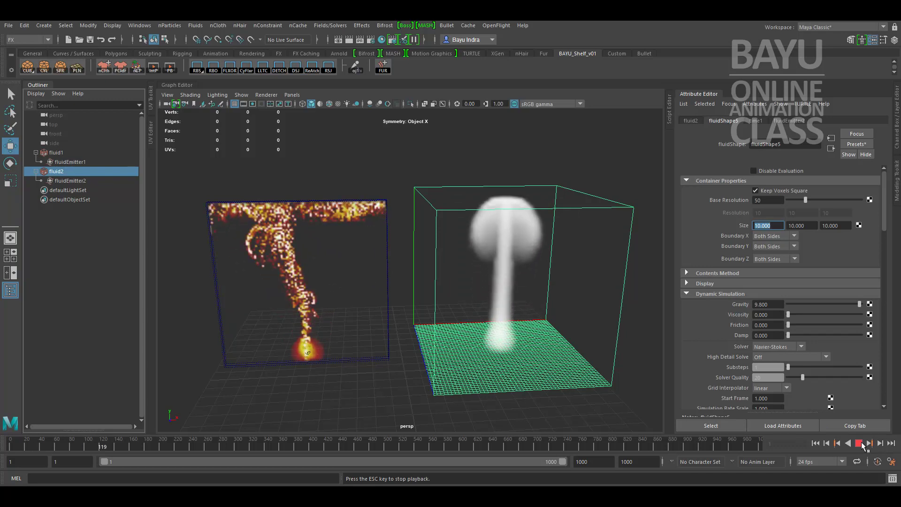
pyautogui.click(859, 442)
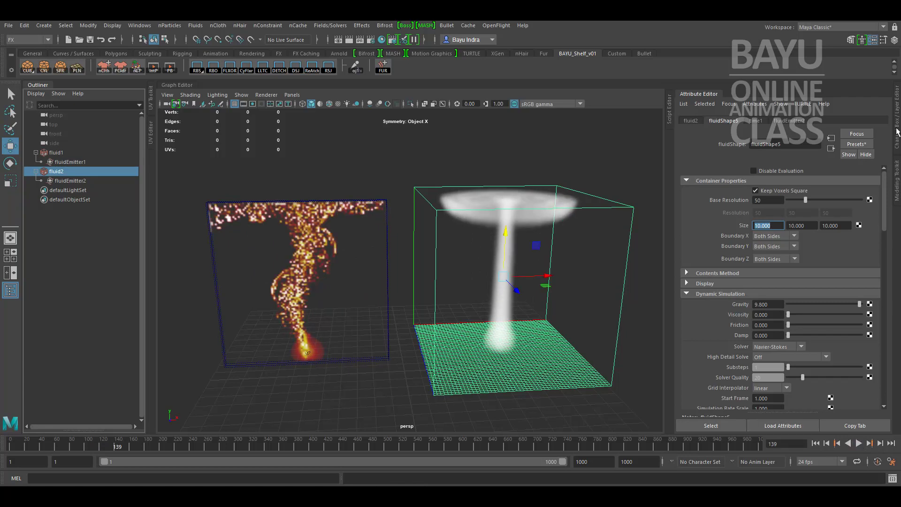
# Move fluid1 into a new display layer, layer1, hide it, and frame fluid2 in the view
pyautogui.click(897, 146)
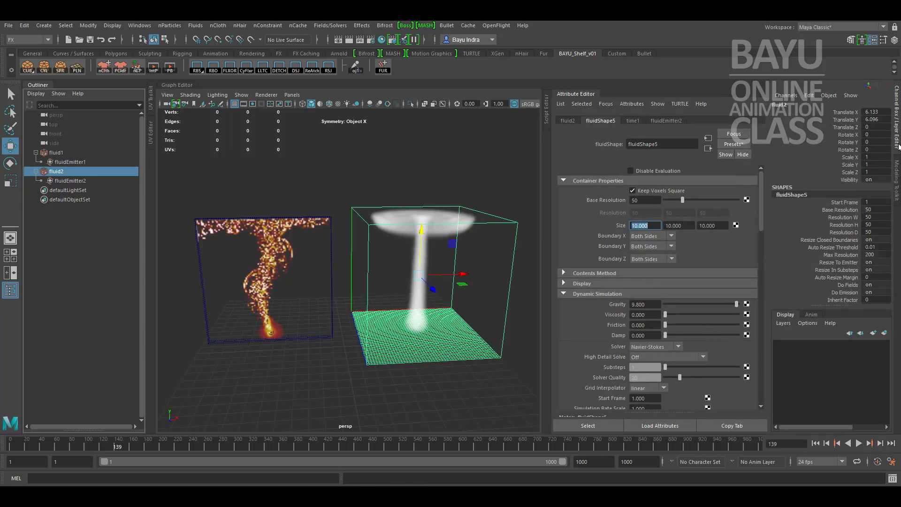
pyautogui.click(56, 153)
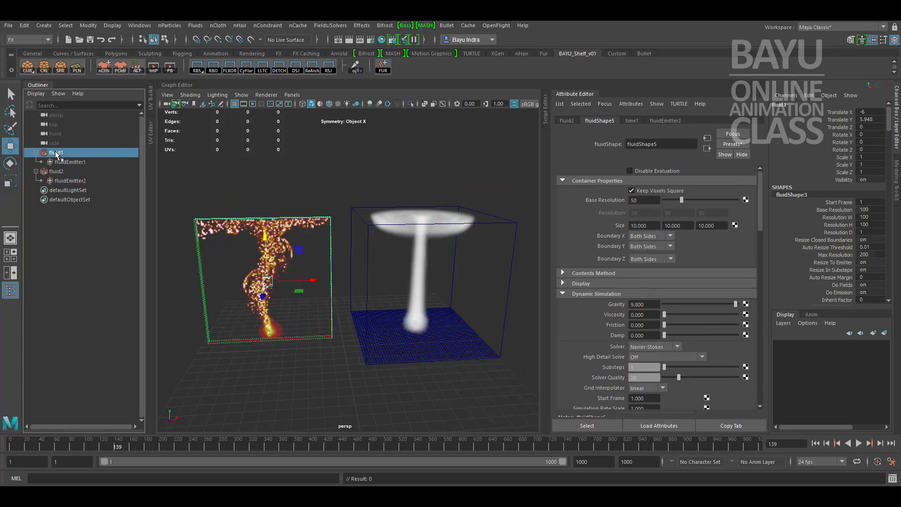
pyautogui.click(884, 333)
pyautogui.click(779, 345)
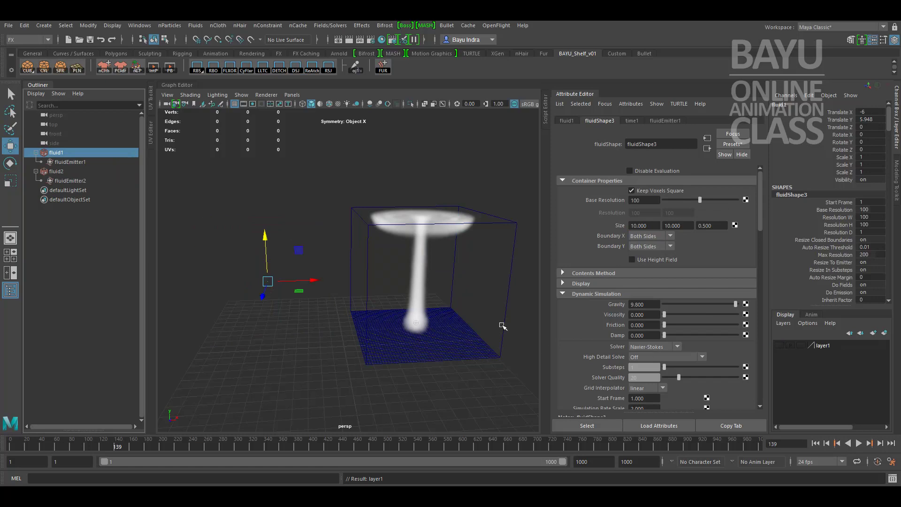
pyautogui.click(345, 382)
pyautogui.keyDown('alt'); pyautogui.moveTo(390, 328); pyautogui.dragTo(283, 345, button='middle'); pyautogui.keyUp('alt')
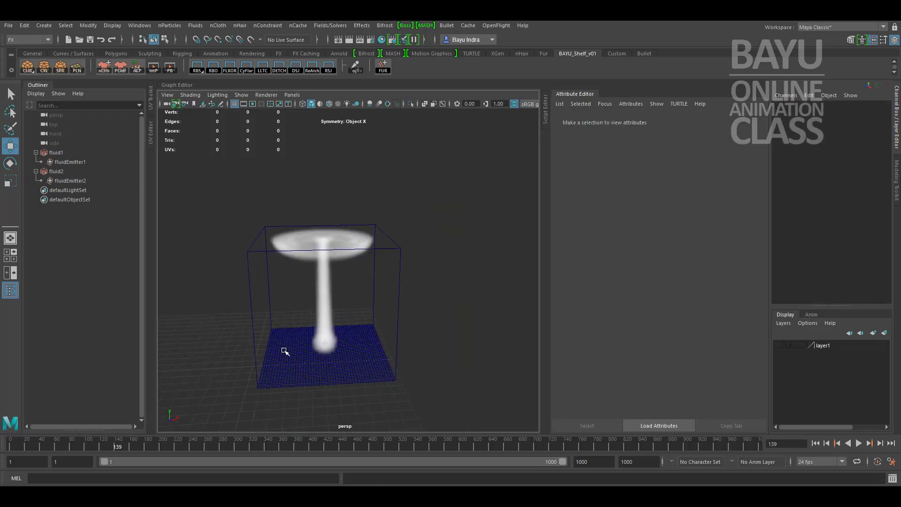
pyautogui.keyDown('alt'); pyautogui.moveTo(284, 346); pyautogui.dragTo(404, 312, button='right'); pyautogui.keyUp('alt')
pyautogui.click(897, 139)
# Replay fluid2's simulation from the start, stopping at frame 84
pyautogui.keyDown('alt'); pyautogui.moveTo(525, 274); pyautogui.dragTo(633, 316, button='right'); pyautogui.keyUp('alt')
pyautogui.click(815, 445)
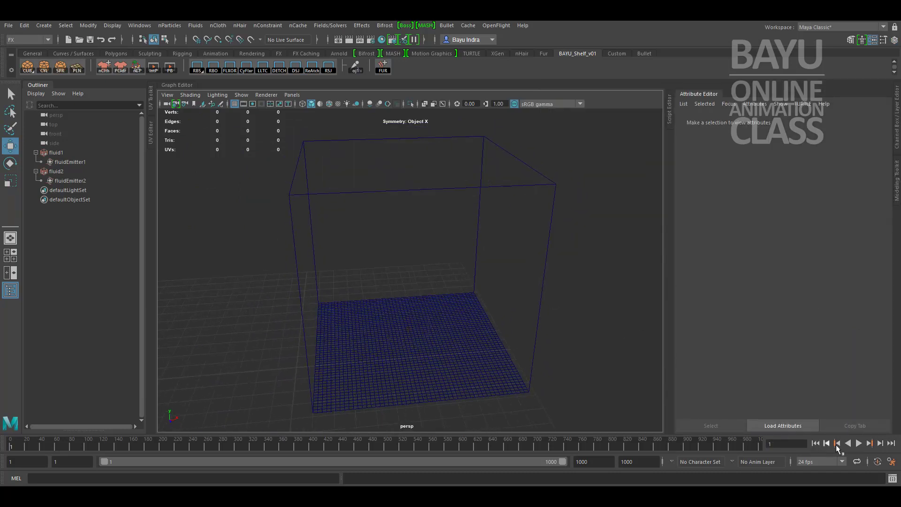
pyautogui.click(862, 443)
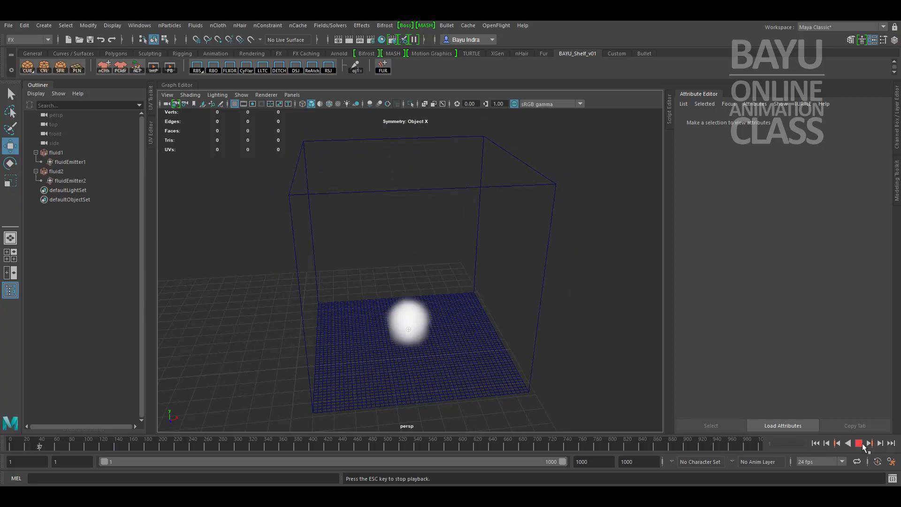
pyautogui.click(859, 442)
# Set fluid2's container Size X and Size Z to 15, making it 15 × 10 × 15
pyautogui.click(56, 171)
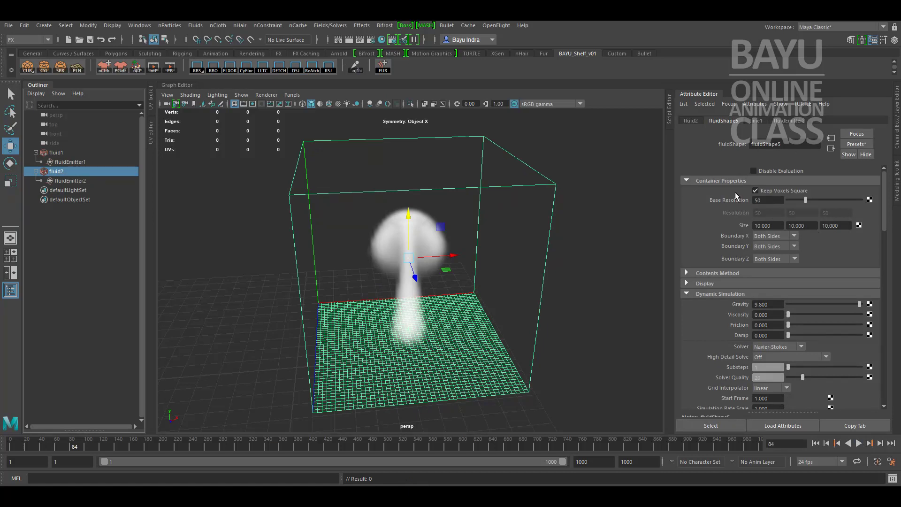
pyautogui.click(771, 203)
pyautogui.click(771, 225)
pyautogui.write('15')
pyautogui.press('Return')
pyautogui.click(840, 226)
pyautogui.write('15')
pyautogui.press('Return')
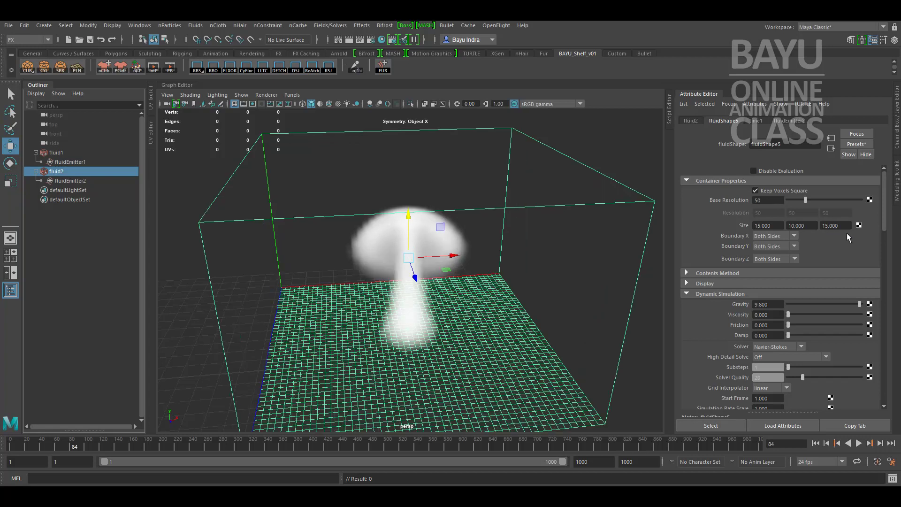
pyautogui.keyDown('alt'); pyautogui.moveTo(475, 300); pyautogui.dragTo(511, 326); pyautogui.keyUp('alt')
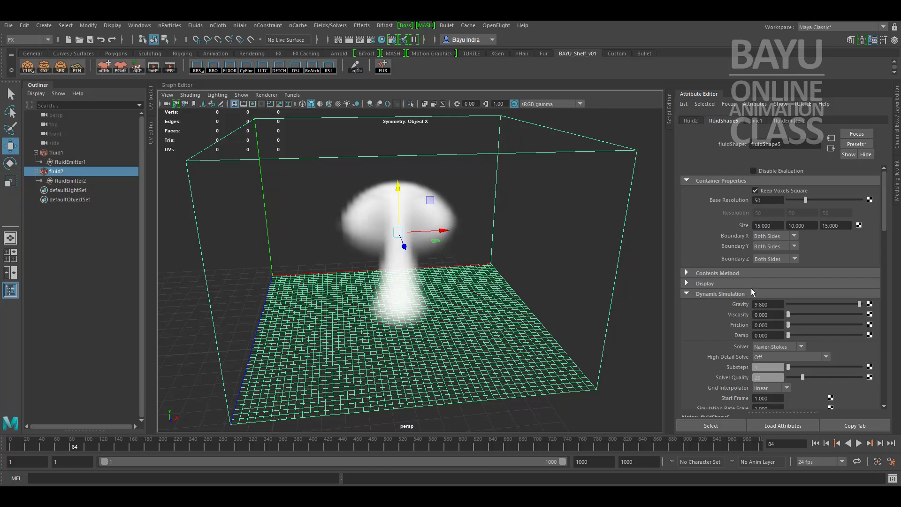
# Set fluid2's Simulation Rate Scale to 3 and replay the simulation to frame 105
pyautogui.scroll(-3, 716, 303)
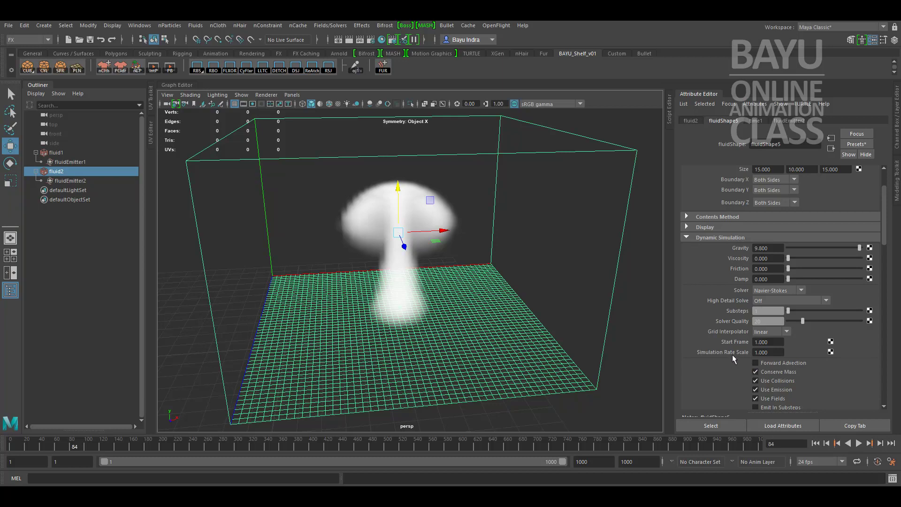
pyautogui.doubleClick(783, 353)
pyautogui.write('3')
pyautogui.press('Return')
pyautogui.click(815, 442)
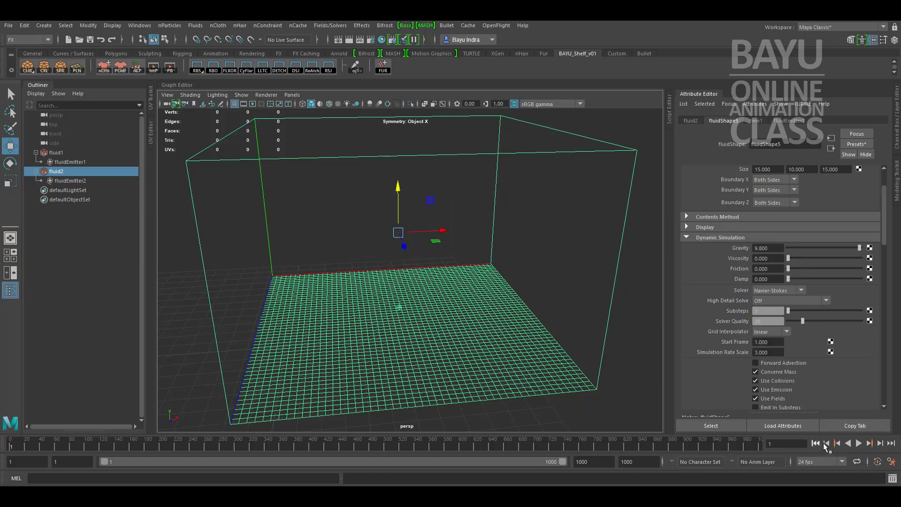
pyautogui.click(859, 443)
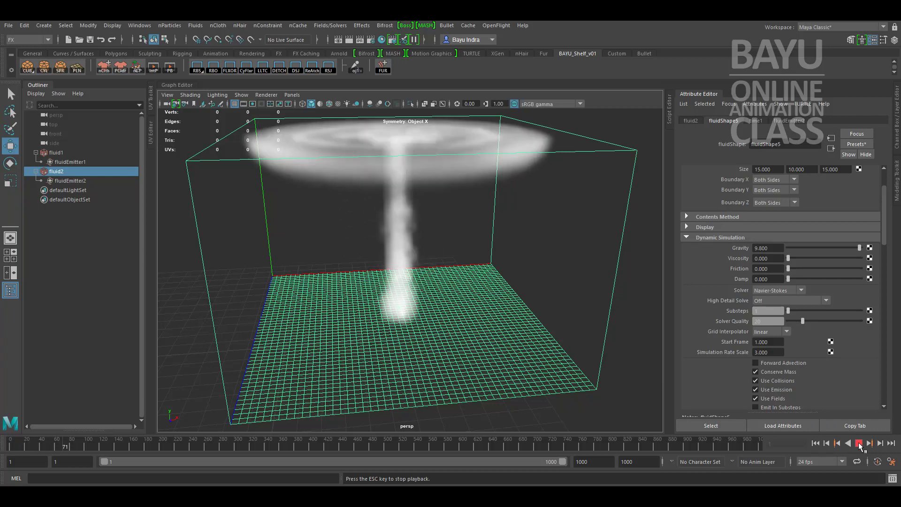
pyautogui.click(859, 443)
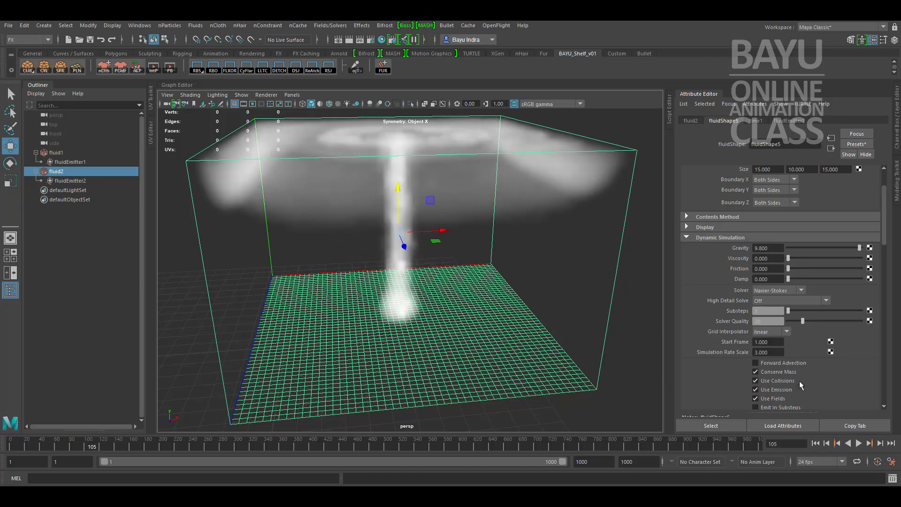
# Change the Simulation Rate Scale to 2
pyautogui.click(773, 353)
pyautogui.write('2')
pyautogui.press('Return')
# Build fluid2's colour ramp with red, white and yellow colour points
pyautogui.scroll(-5, 714, 354)
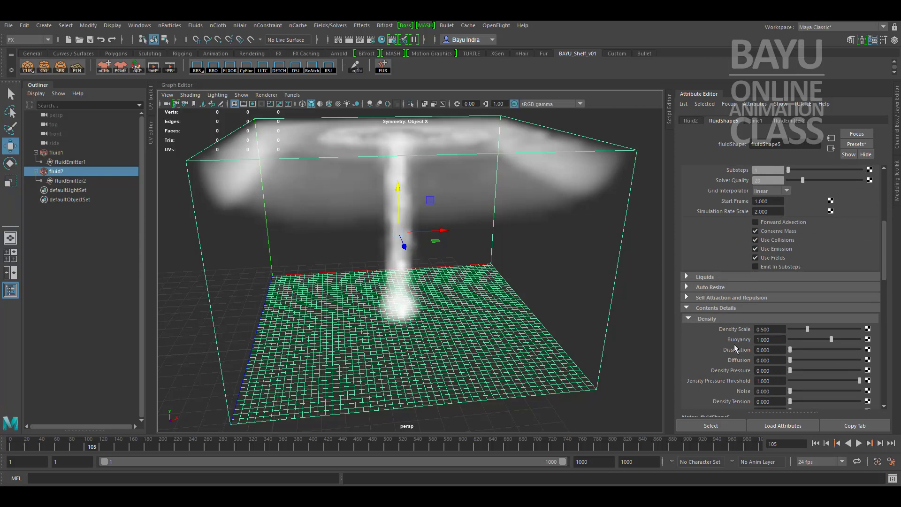
pyautogui.scroll(-4, 708, 343)
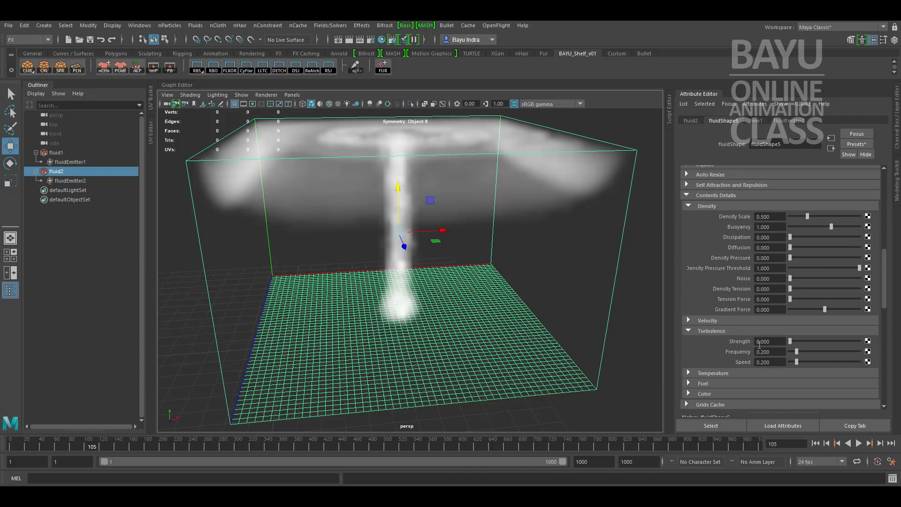
pyautogui.scroll(-7, 713, 343)
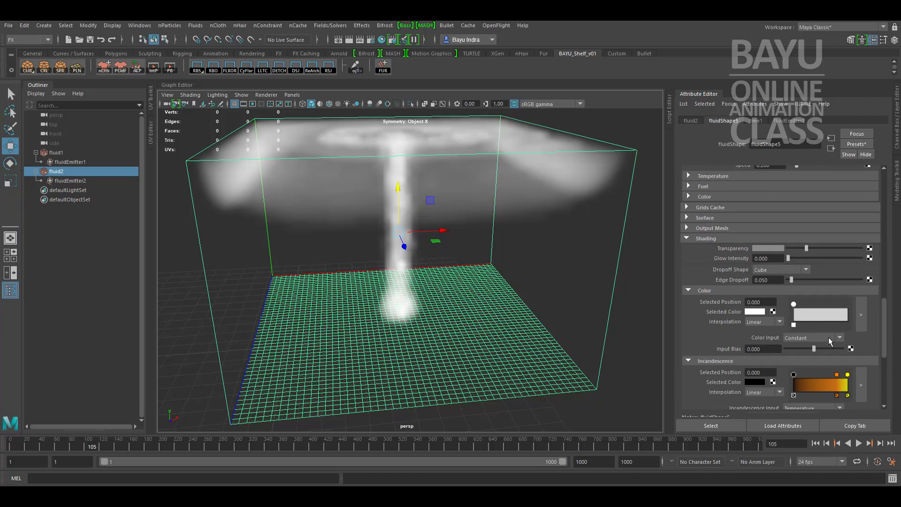
pyautogui.click(748, 311)
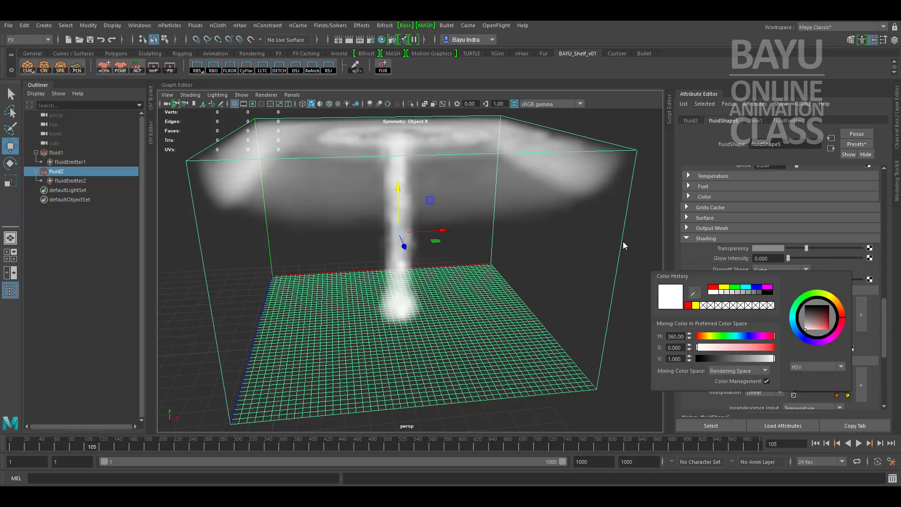
pyautogui.click(712, 288)
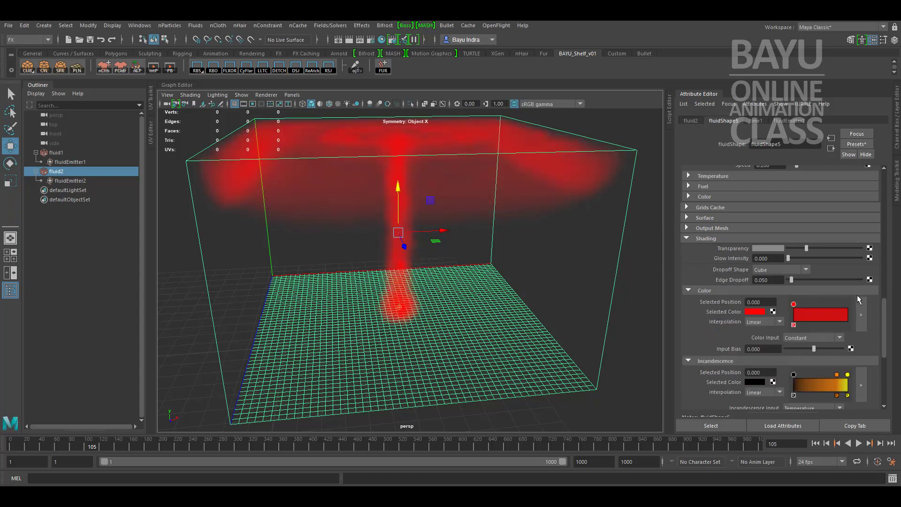
pyautogui.click(847, 320)
pyautogui.click(760, 312)
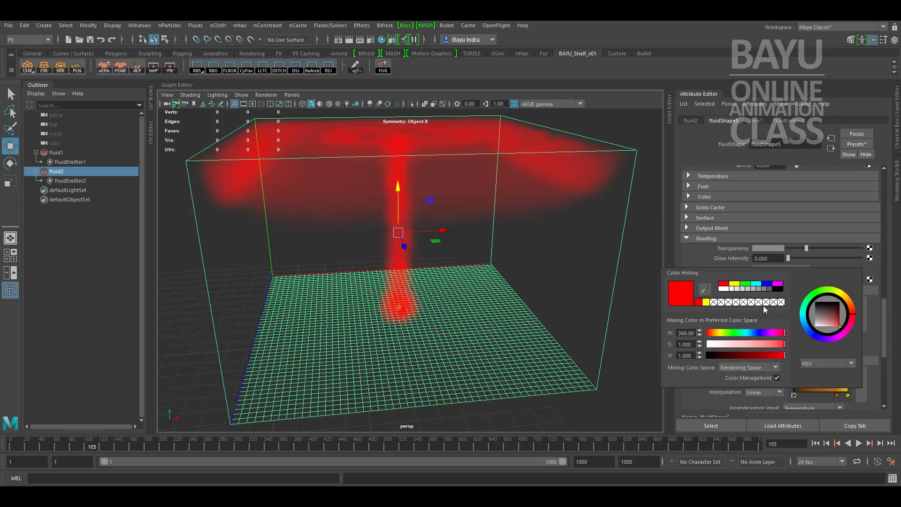
pyautogui.click(722, 289)
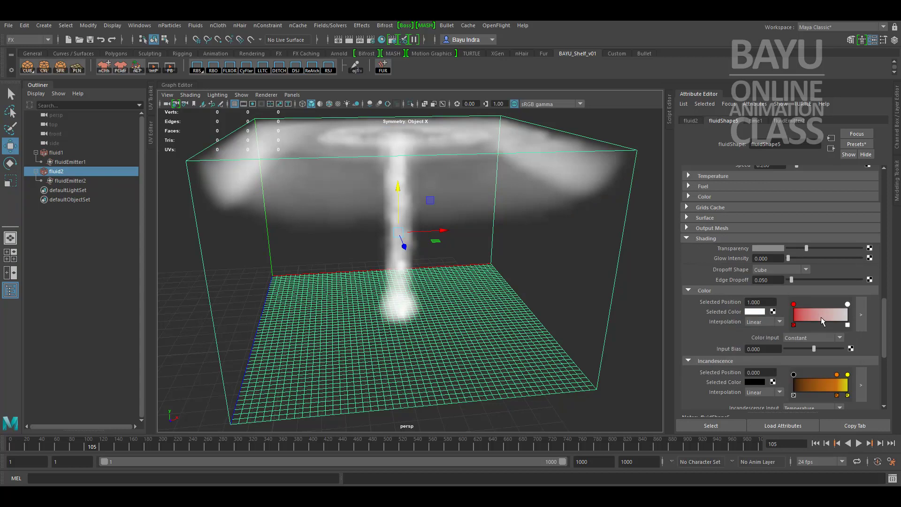
pyautogui.click(823, 317)
pyautogui.click(755, 312)
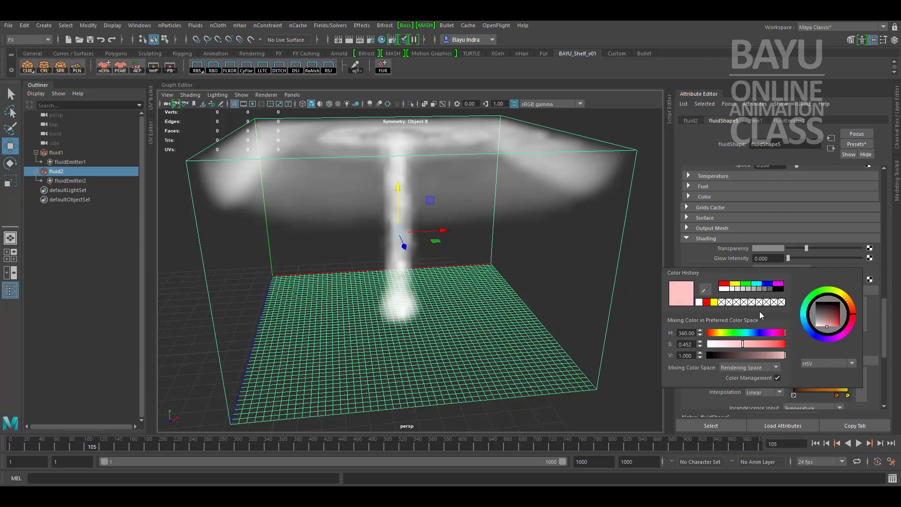
pyautogui.click(735, 284)
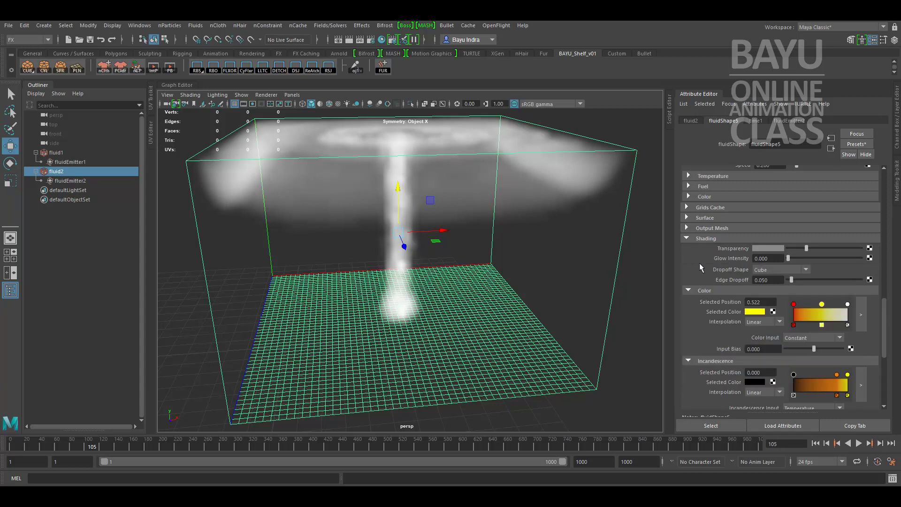
# Try Y Gradient and Center Gradient as Color Input, then settle on Density
pyautogui.click(820, 338)
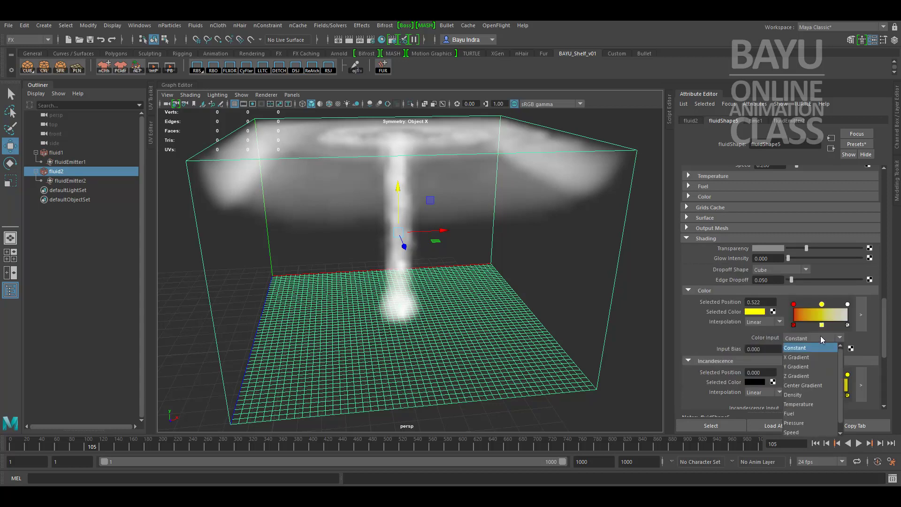
pyautogui.click(813, 368)
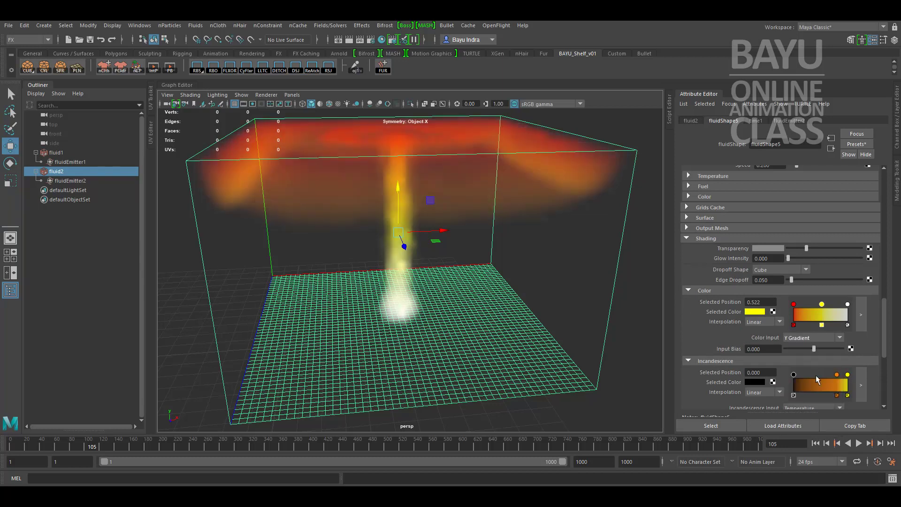
pyautogui.click(815, 444)
pyautogui.click(858, 443)
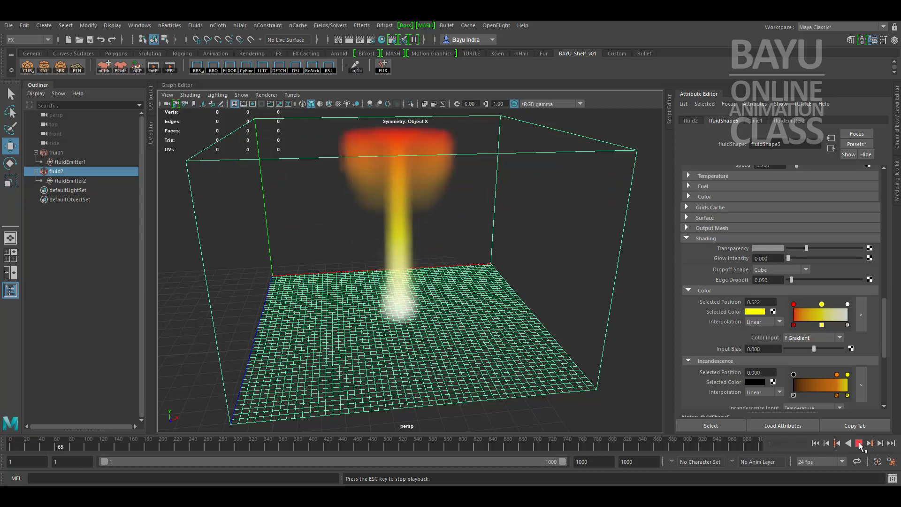
pyautogui.click(858, 444)
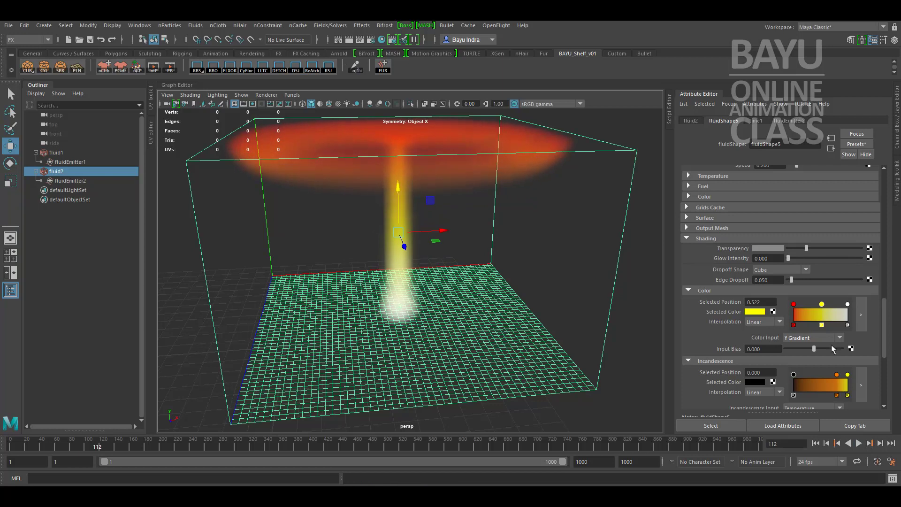
pyautogui.click(826, 338)
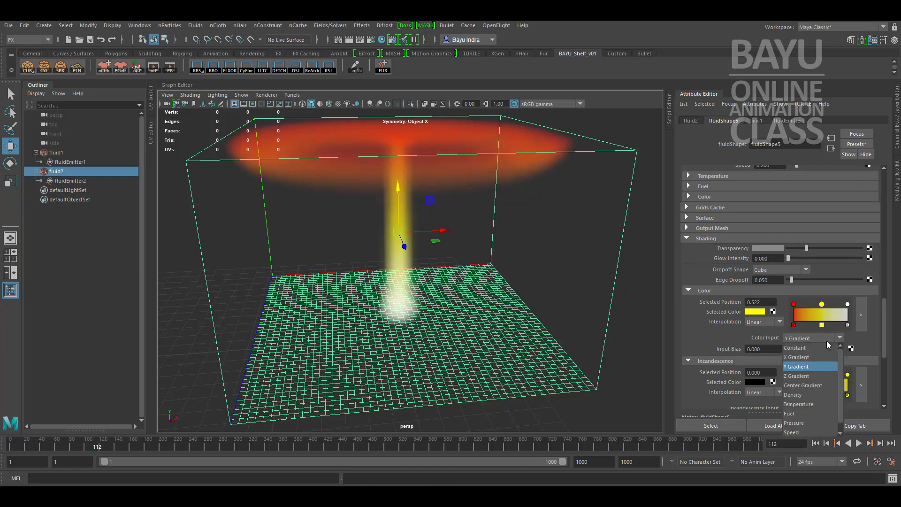
pyautogui.click(823, 385)
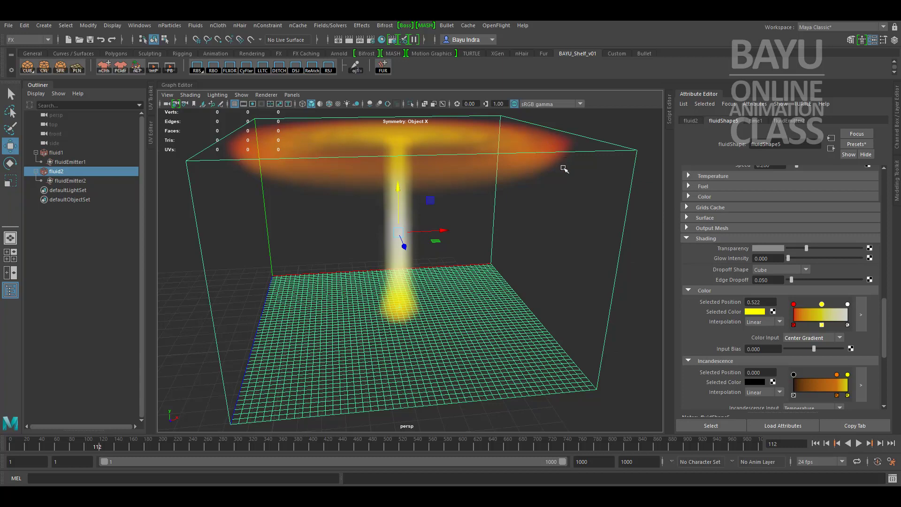
pyautogui.click(840, 338)
pyautogui.click(812, 391)
pyautogui.keyDown('alt'); pyautogui.moveTo(432, 310); pyautogui.dragTo(377, 338); pyautogui.keyUp('alt')
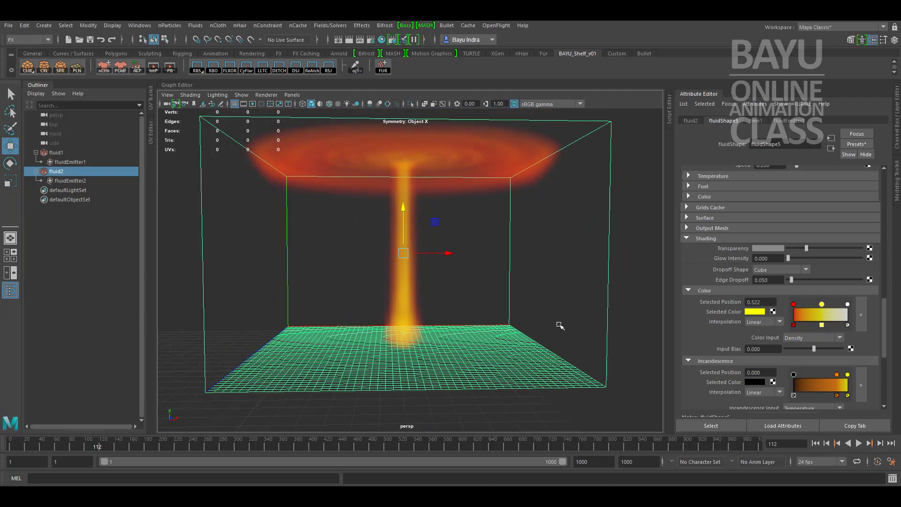
# Rewind to frame 1 and play the density-coloured fire simulation
pyautogui.click(815, 444)
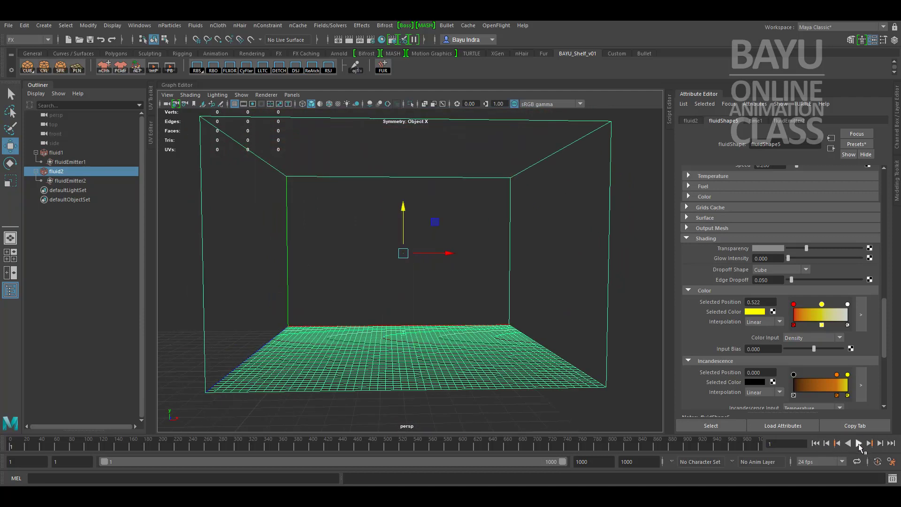
pyautogui.click(859, 443)
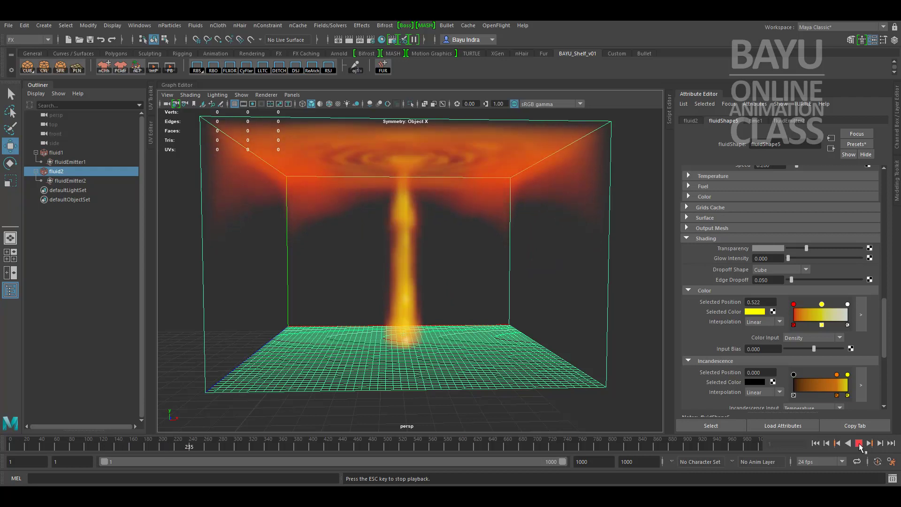
# Set fluid2's Turbulence Strength to 0.005 and replay the simulation from frame 1
pyautogui.click(859, 443)
pyautogui.scroll(4, 719, 331)
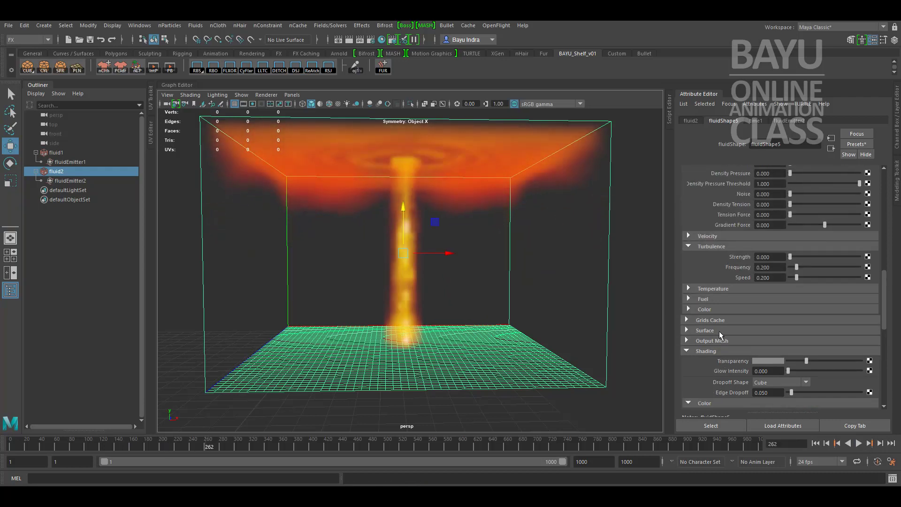
pyautogui.scroll(2, 719, 331)
pyautogui.scroll(4, 720, 274)
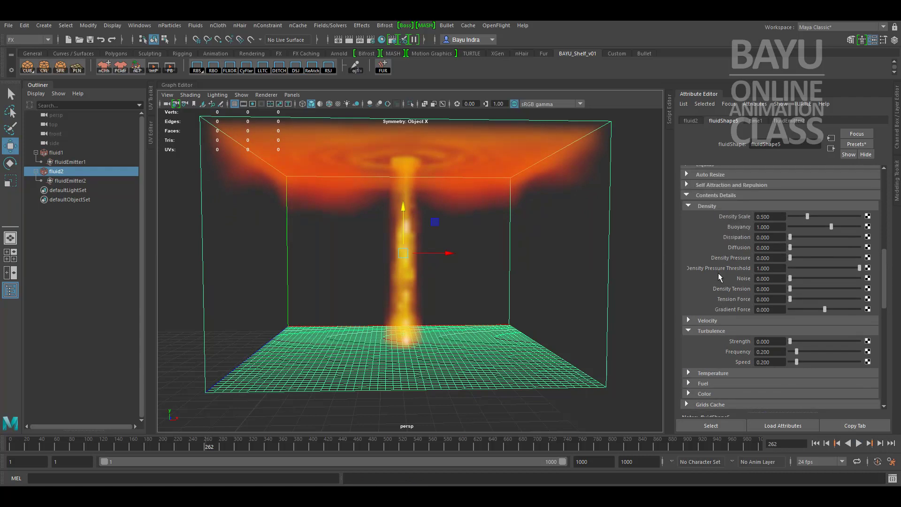
pyautogui.scroll(-6, 736, 298)
pyautogui.scroll(2, 737, 298)
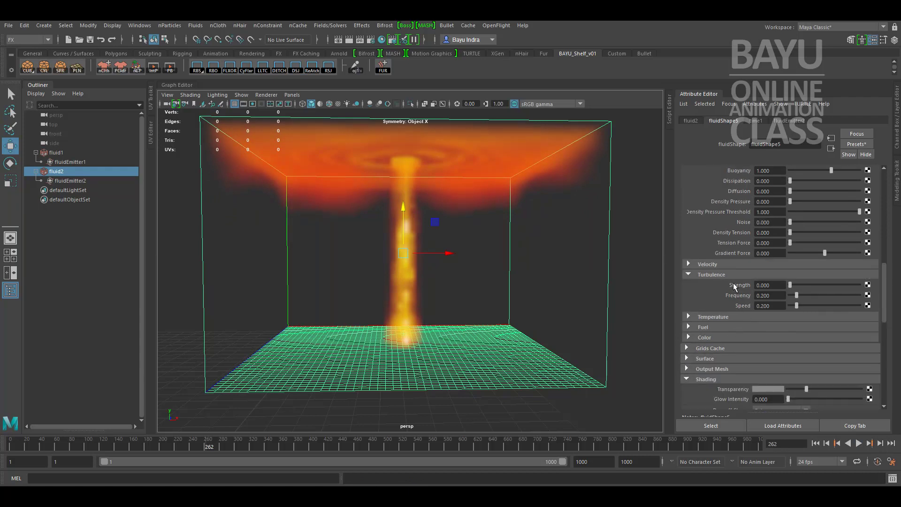
pyautogui.click(779, 285)
pyautogui.press('Return')
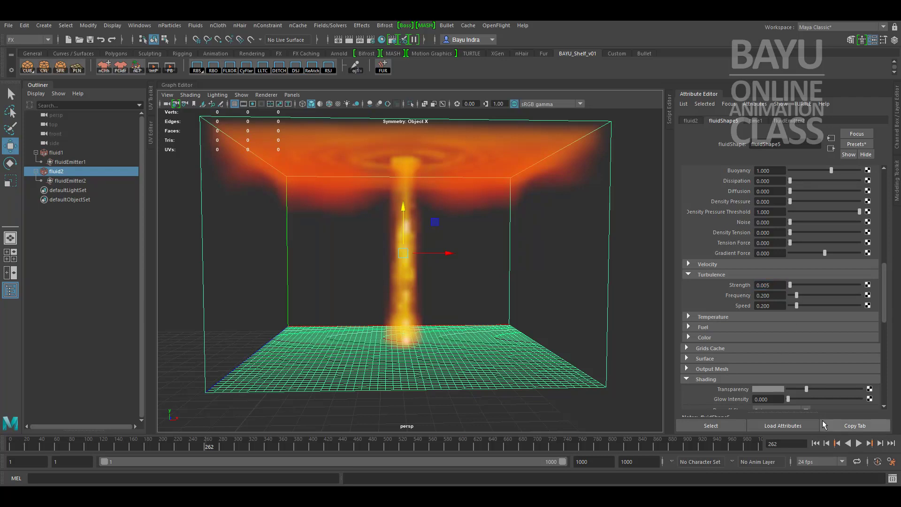
pyautogui.click(815, 443)
pyautogui.click(859, 446)
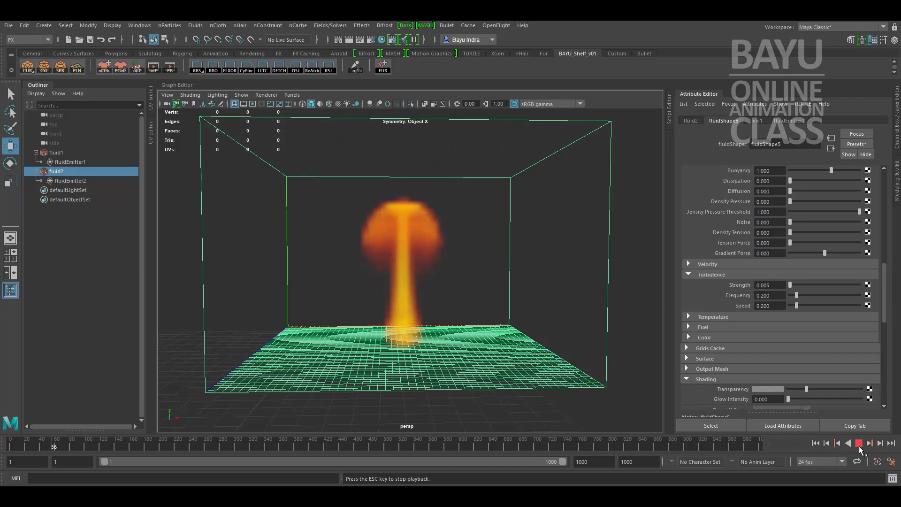
pyautogui.click(859, 443)
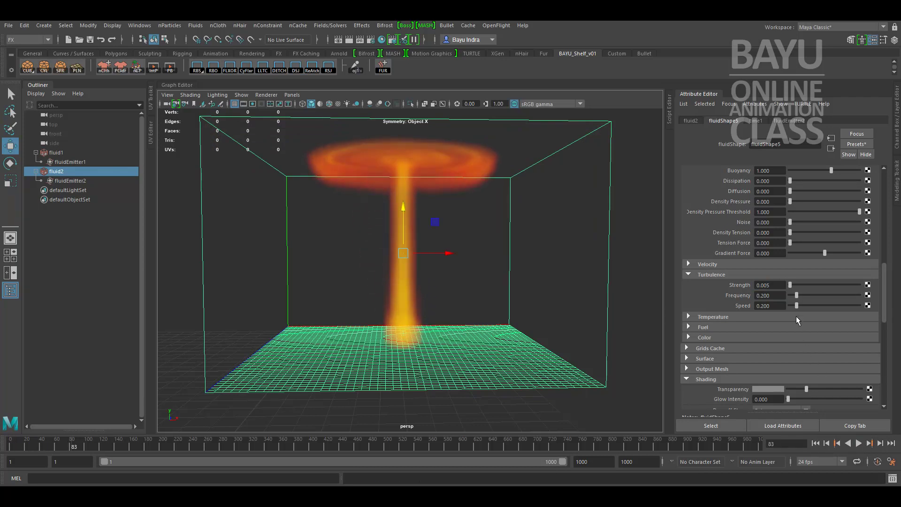
# Try a Turbulence Strength of 0.050 and replay the simulation
pyautogui.click(781, 284)
pyautogui.press('Return')
pyautogui.click(815, 444)
pyautogui.click(858, 444)
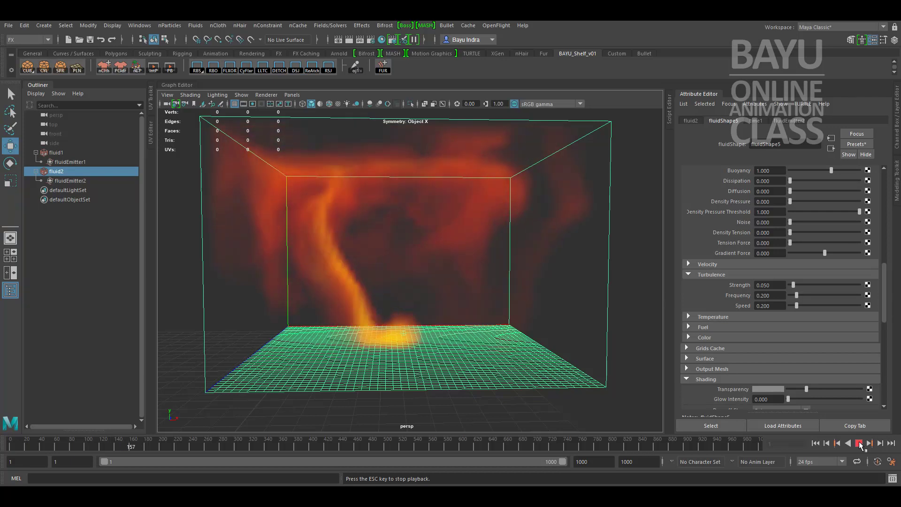
pyautogui.click(860, 444)
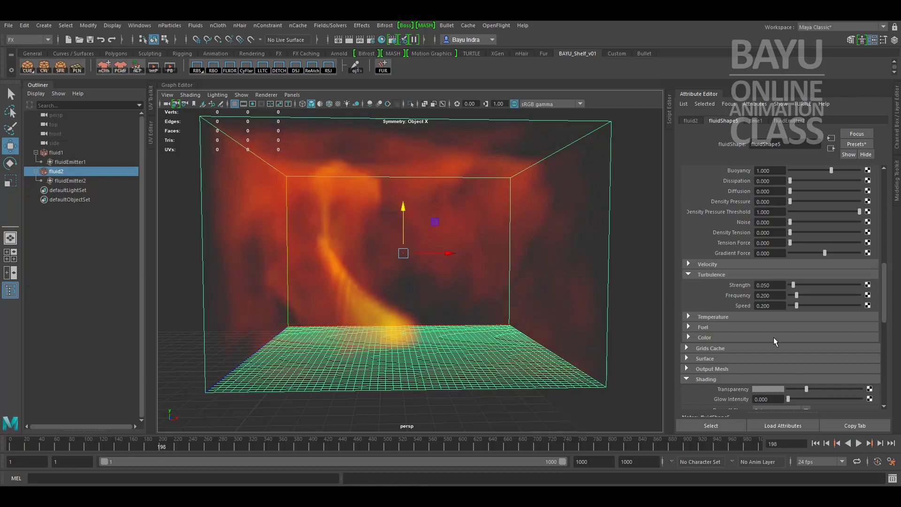
# Settle on a Turbulence Strength of 0.020 and restart the replay
pyautogui.click(776, 287)
pyautogui.press('Return')
pyautogui.click(816, 443)
pyautogui.click(859, 443)
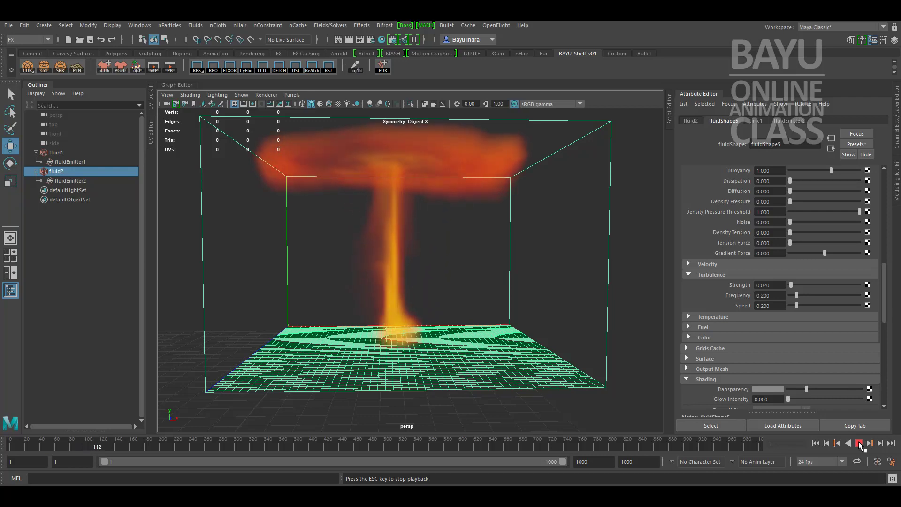
# Set fluid2's density Noise to 0.002, replay the fire simulation, then deselect fluid2
pyautogui.click(859, 443)
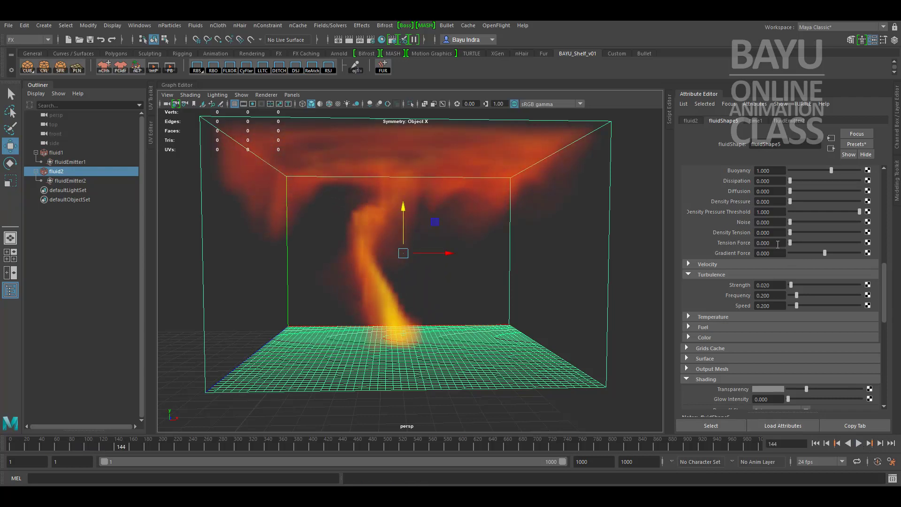
pyautogui.click(786, 222)
pyautogui.press('Return')
pyautogui.click(815, 443)
pyautogui.click(859, 444)
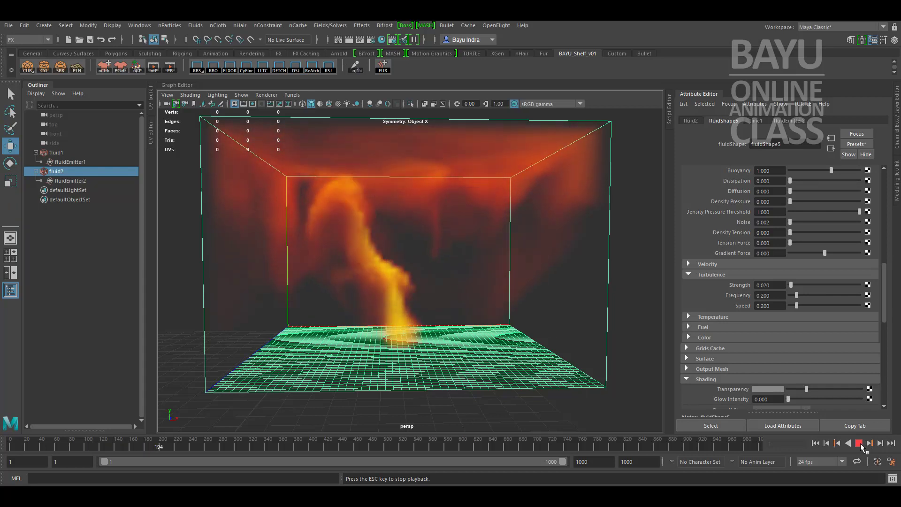
pyautogui.press('Escape')
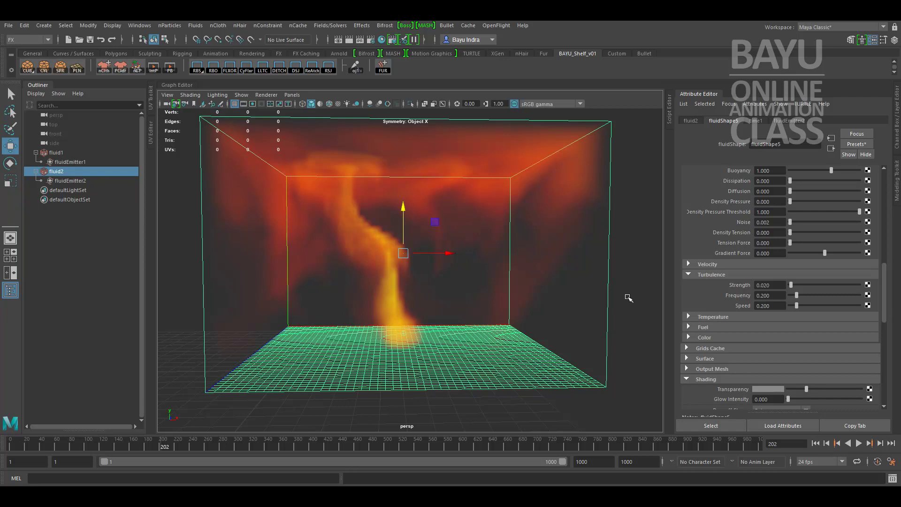
pyautogui.click(632, 260)
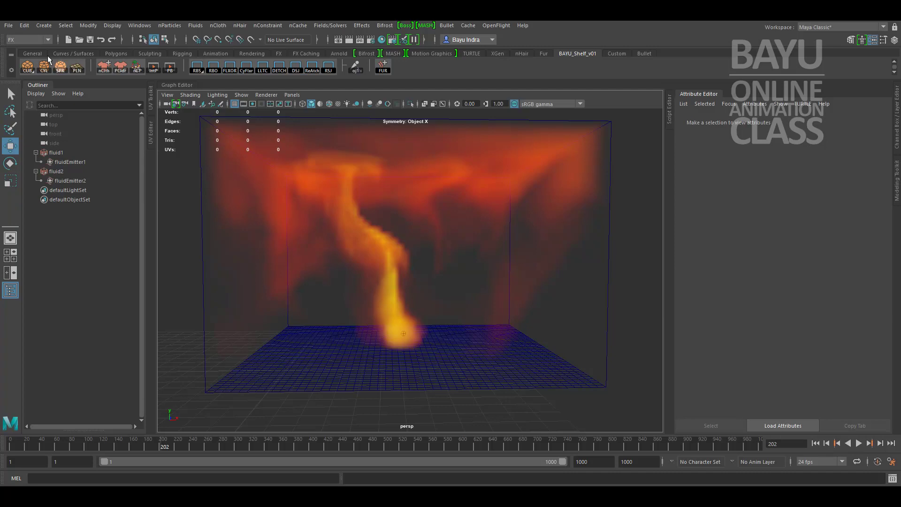
# Create pTorus1 from Polygon Primitives and move it to ring the flame column's base
pyautogui.click(43, 26)
pyautogui.moveTo(117, 59)
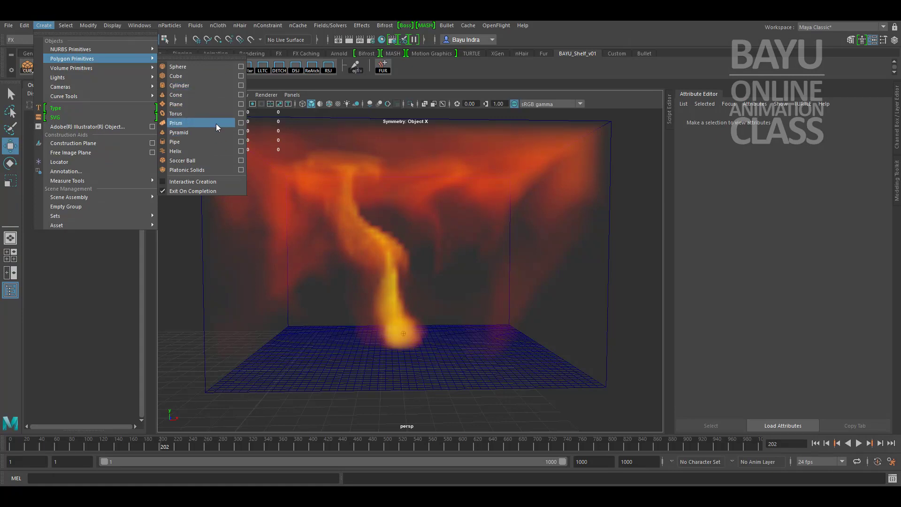
pyautogui.press('Escape')
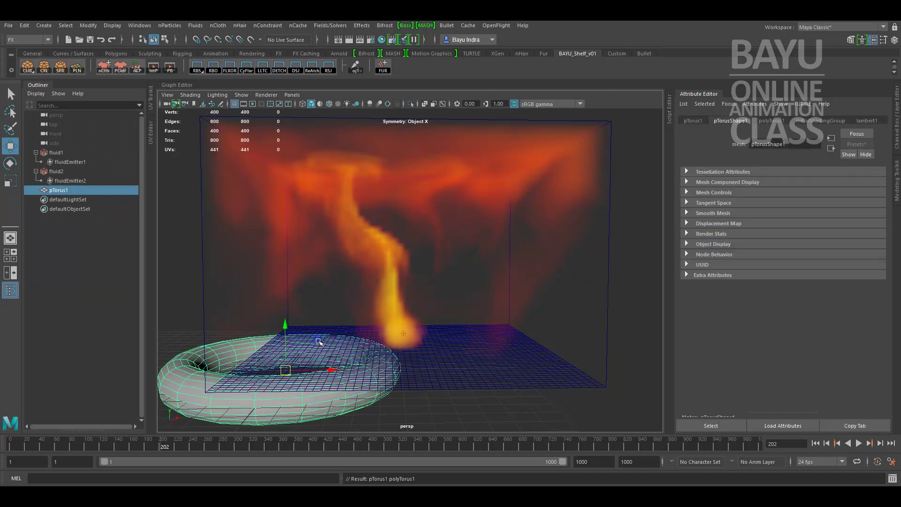
pyautogui.moveTo(319, 340); pyautogui.dragTo(400, 296, button='middle')
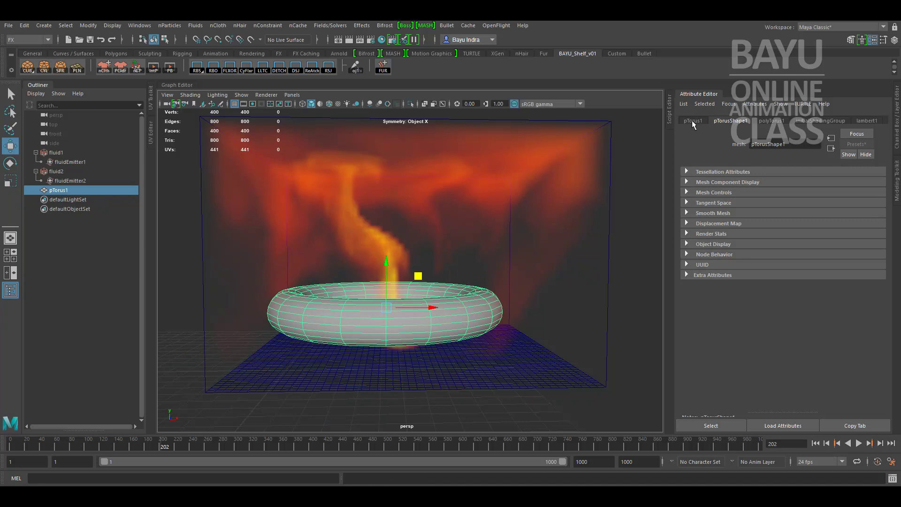
# In polyTorus1, set Radius to 2 and Section Radius to 0.5
pyautogui.click(769, 121)
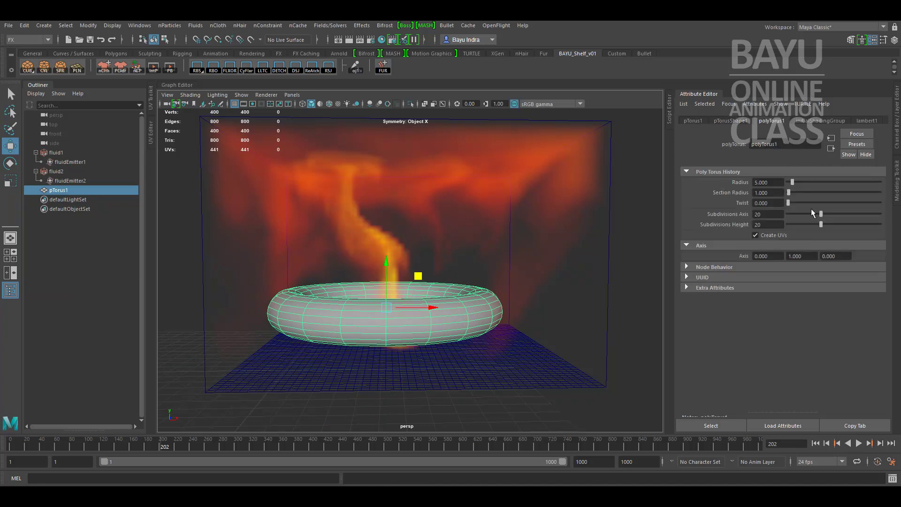
pyautogui.doubleClick(777, 181)
pyautogui.write('2')
pyautogui.press('Tab')
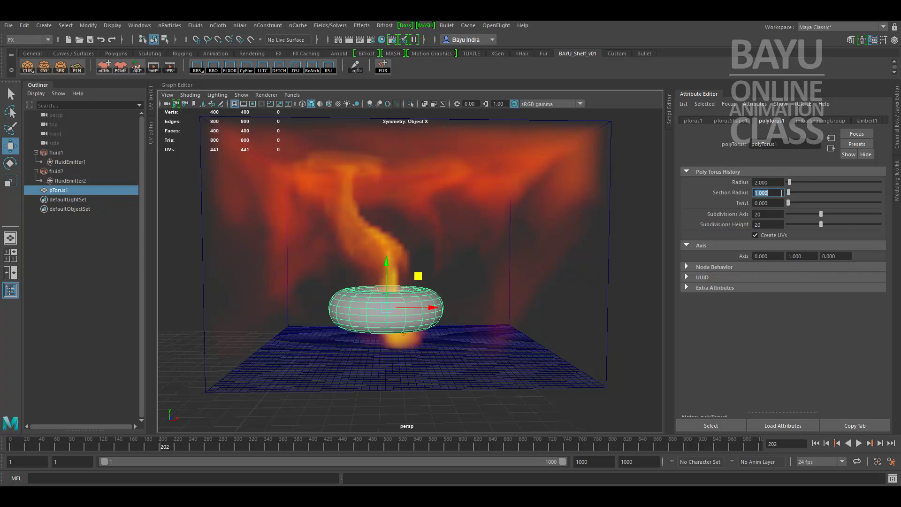
pyautogui.write('0.5')
pyautogui.press('Return')
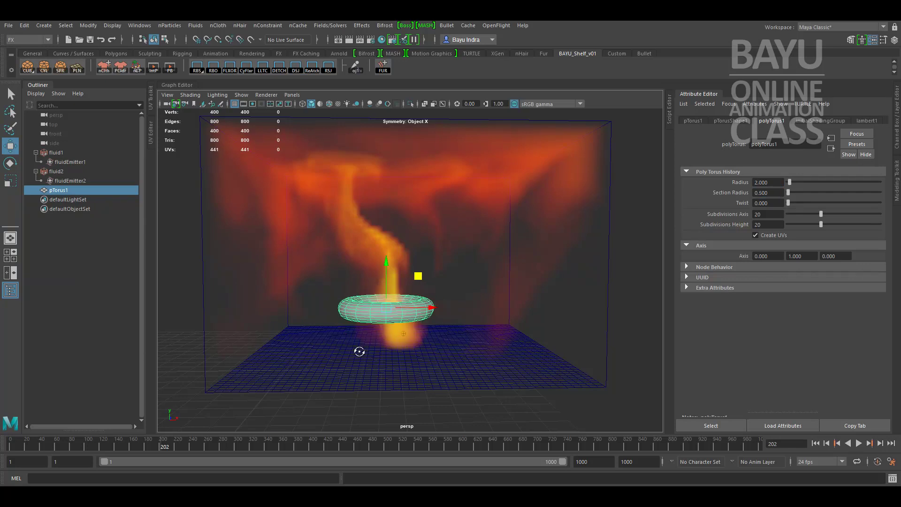
# Lower the torus slightly inside the fluid container
pyautogui.keyDown('alt'); pyautogui.moveTo(358, 358); pyautogui.dragTo(337, 309); pyautogui.keyUp('alt')
pyautogui.keyDown('alt'); pyautogui.moveTo(342, 373); pyautogui.dragTo(331, 357); pyautogui.keyUp('alt')
pyautogui.moveTo(337, 305); pyautogui.dragTo(462, 346)
# Select fluidEmitter2, replay the simulation from the start, then reselect the torus
pyautogui.click(70, 180)
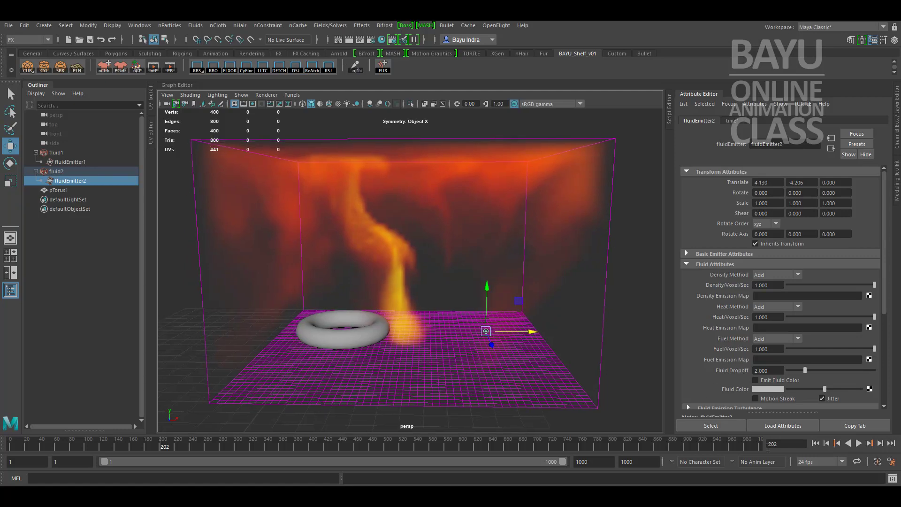
pyautogui.click(815, 443)
pyautogui.click(858, 443)
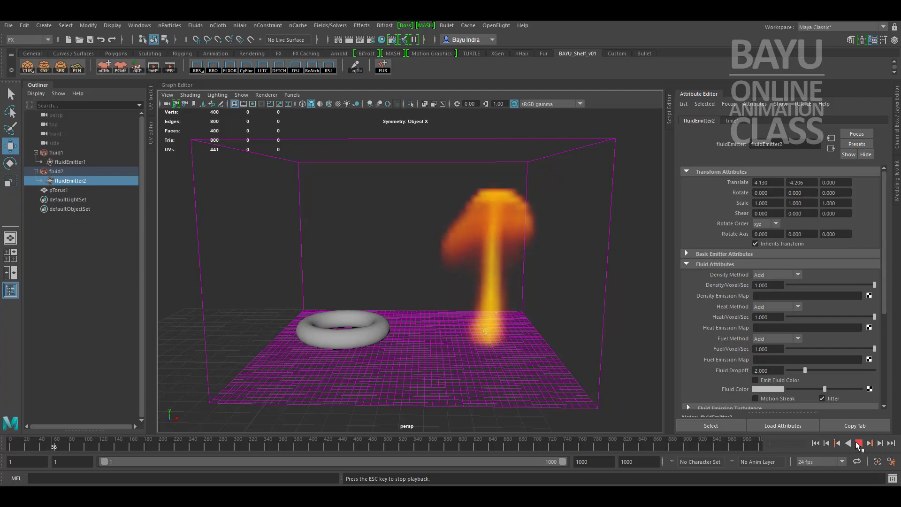
pyautogui.press('Escape')
pyautogui.click(373, 339)
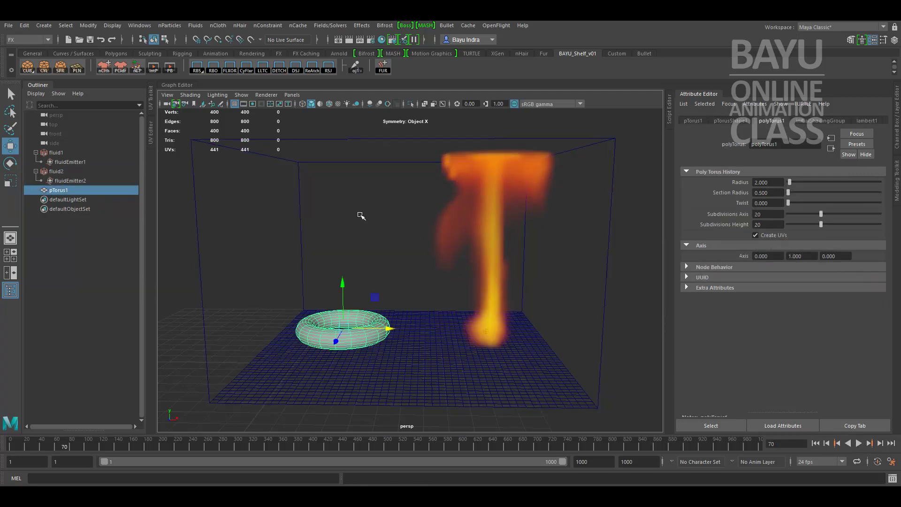
# Open the Emit from Object options and set Emitter type to Surface
pyautogui.click(196, 26)
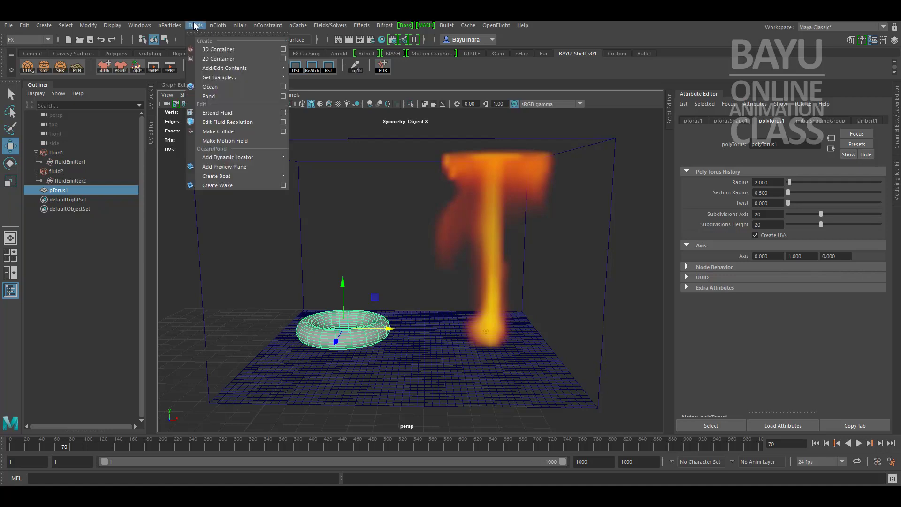
pyautogui.moveTo(233, 70)
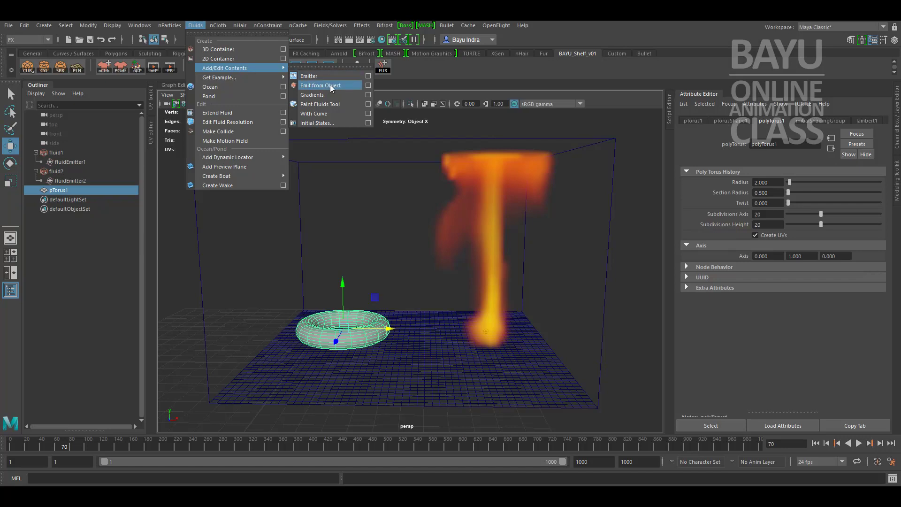
pyautogui.click(368, 85)
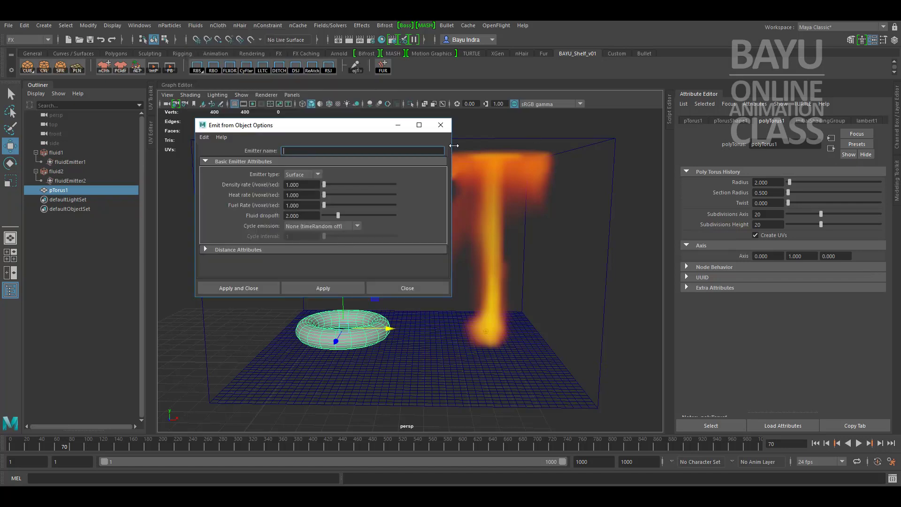
pyautogui.moveTo(364, 130); pyautogui.dragTo(603, 81)
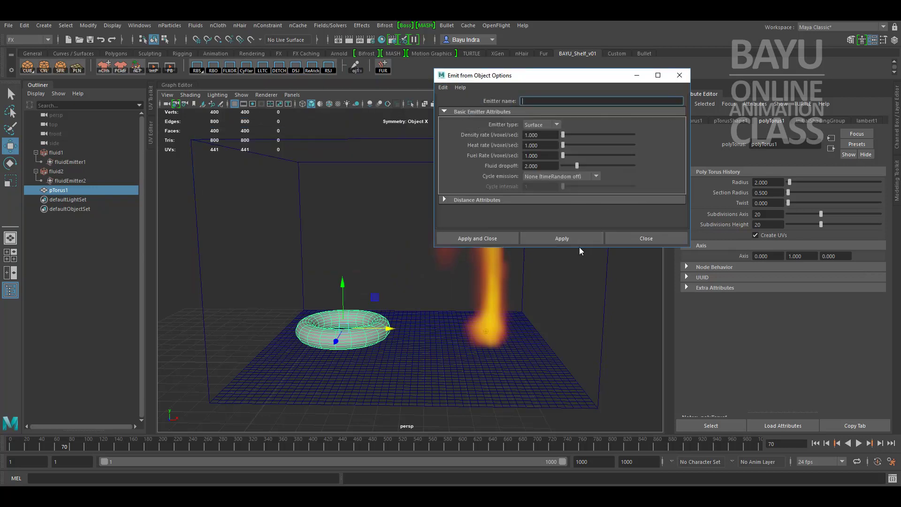
pyautogui.moveTo(579, 246); pyautogui.dragTo(579, 303)
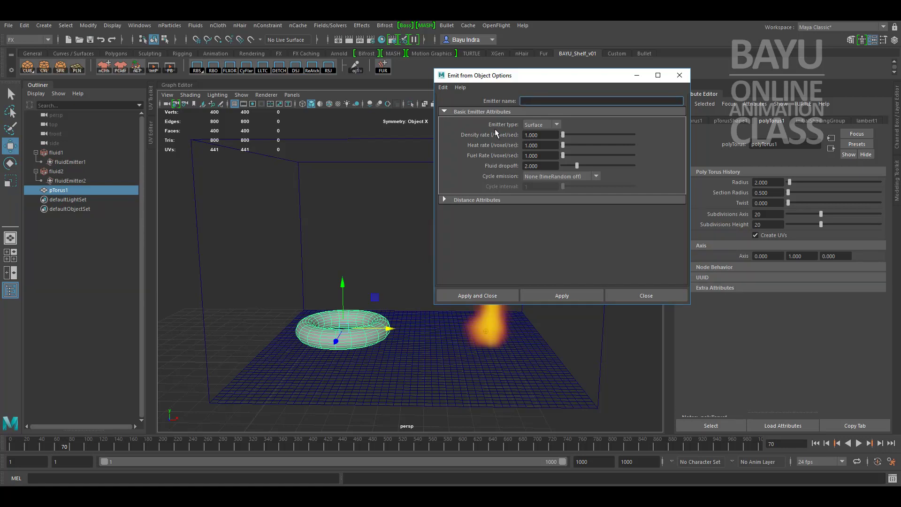
pyautogui.click(558, 124)
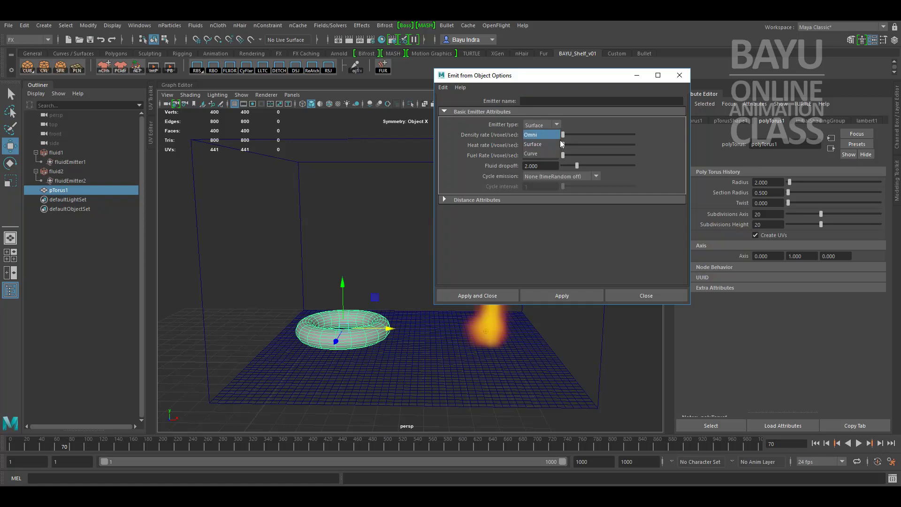
pyautogui.click(553, 144)
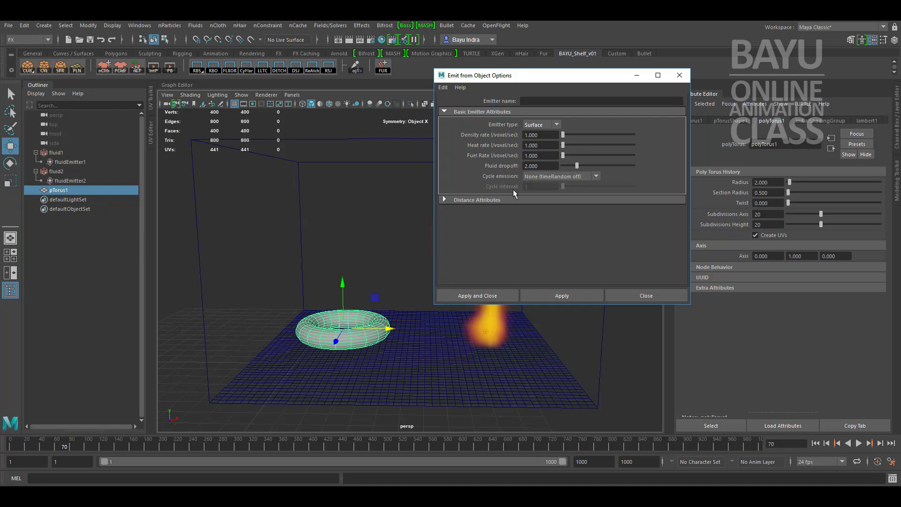
pyautogui.click(477, 200)
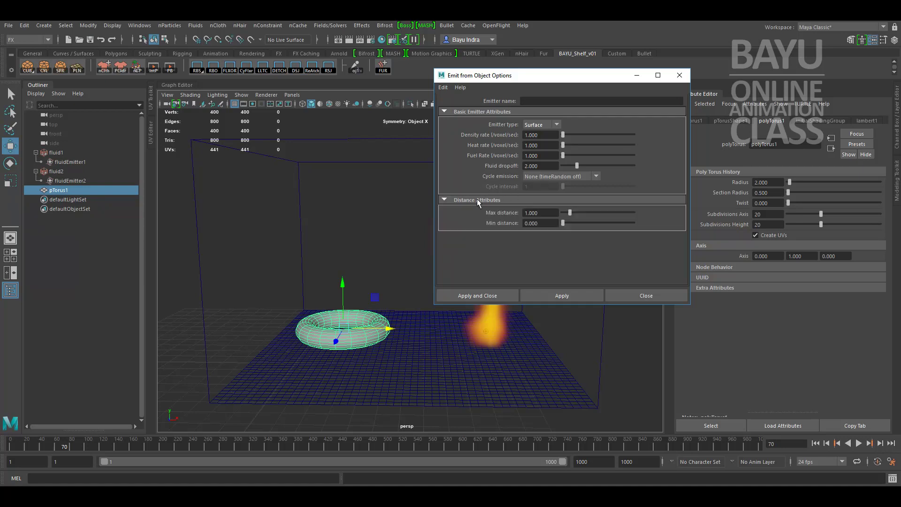
# Select the torus and the fluid2 container, then apply to create fluidEmitter3
pyautogui.click(481, 297)
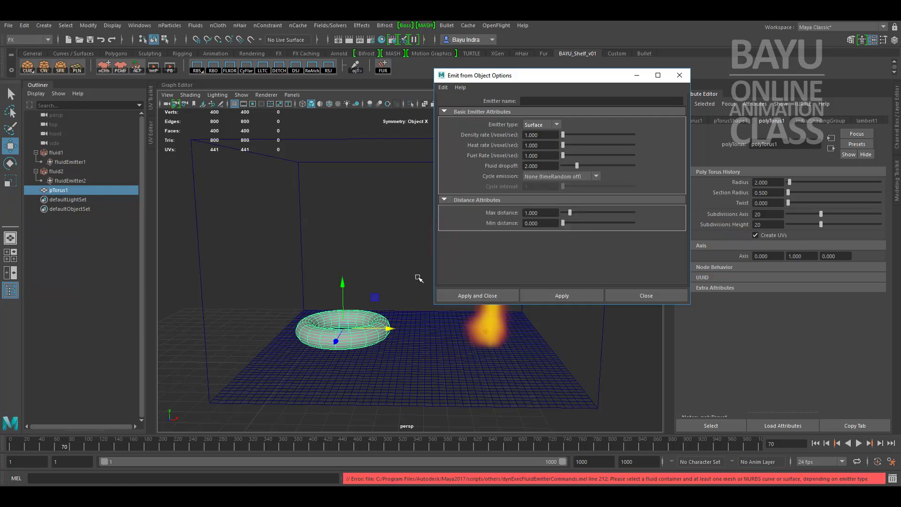
pyautogui.click(364, 319)
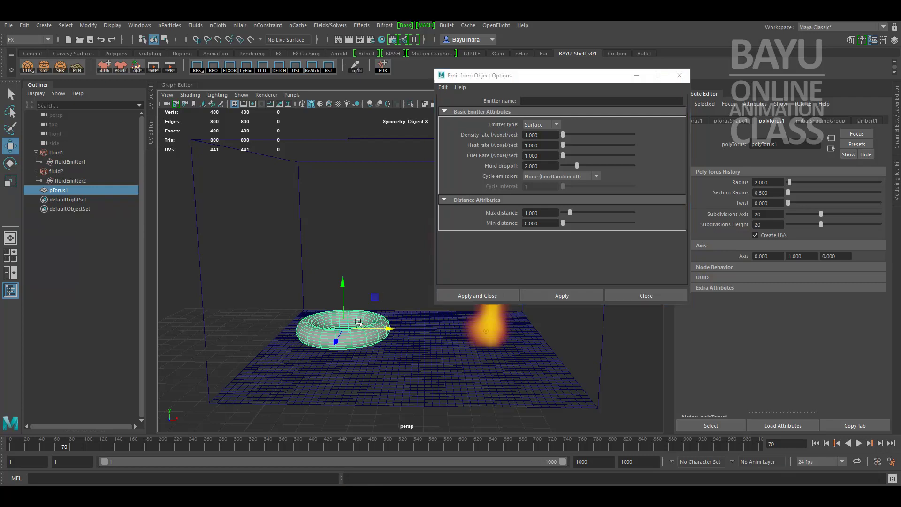
pyautogui.keyDown('shift'); pyautogui.moveTo(285, 202); pyautogui.dragTo(353, 207); pyautogui.keyUp('shift')
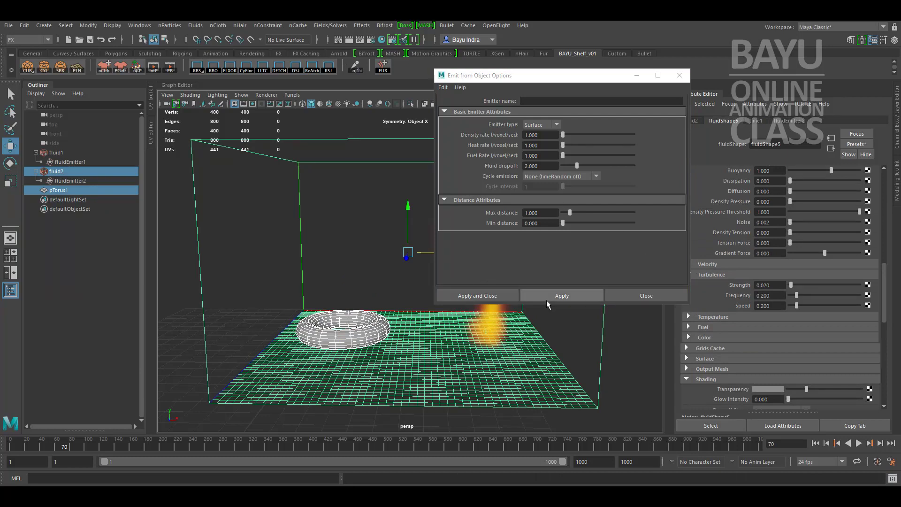
pyautogui.click(498, 295)
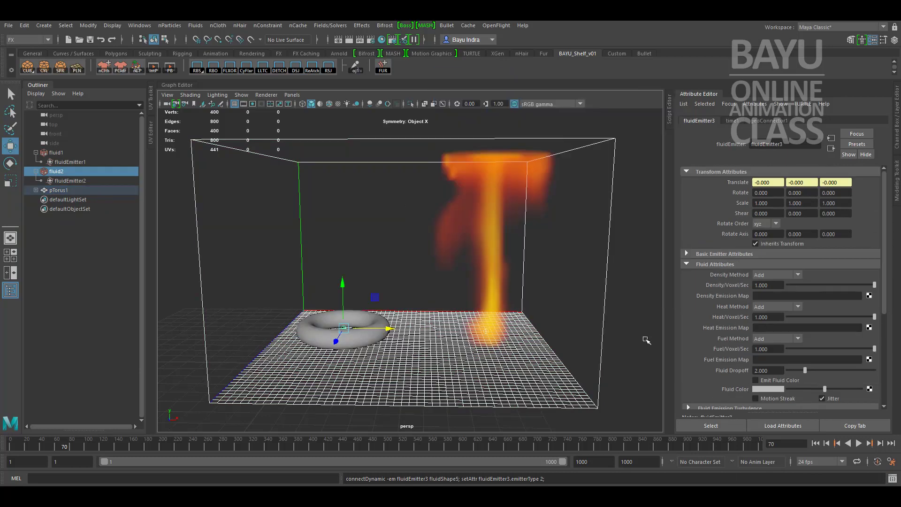
# Replay the simulation from the start to see fire around the torus
pyautogui.click(816, 443)
pyautogui.click(858, 443)
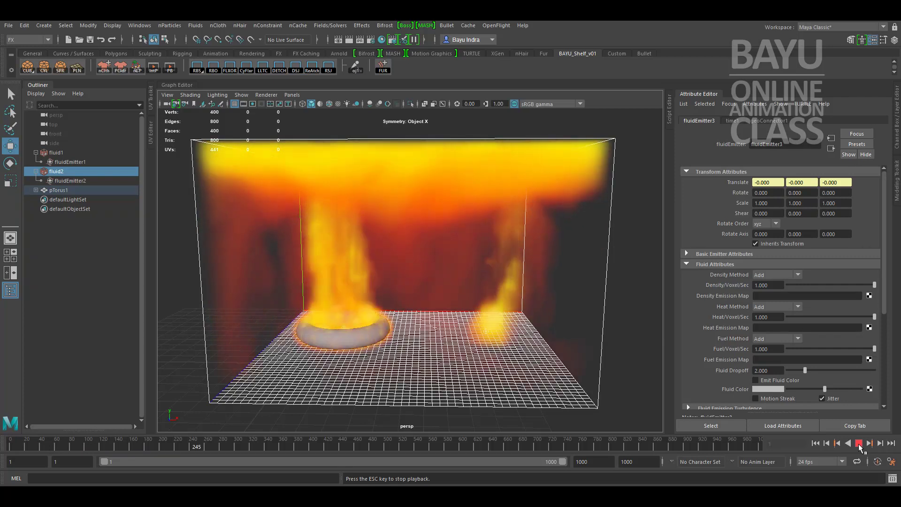
pyautogui.click(859, 443)
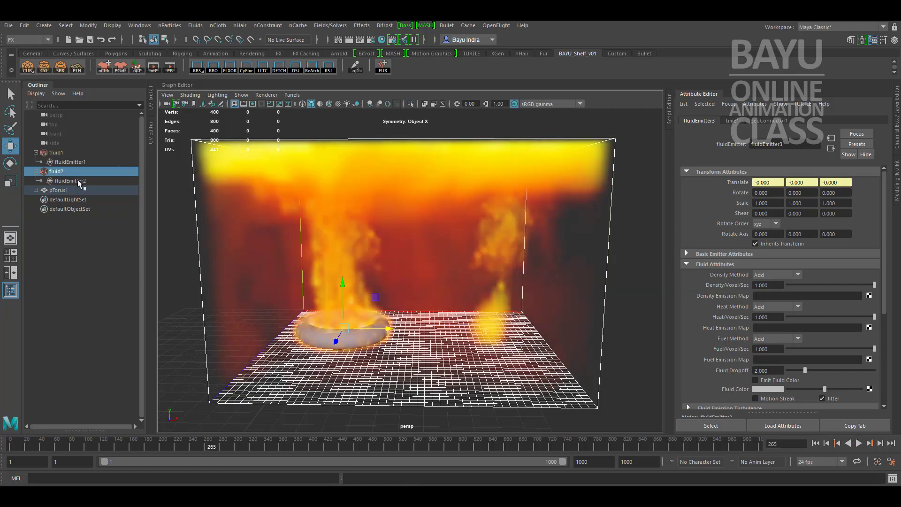
# Select fluid2 and raise its Shading Transparency
pyautogui.click(66, 218)
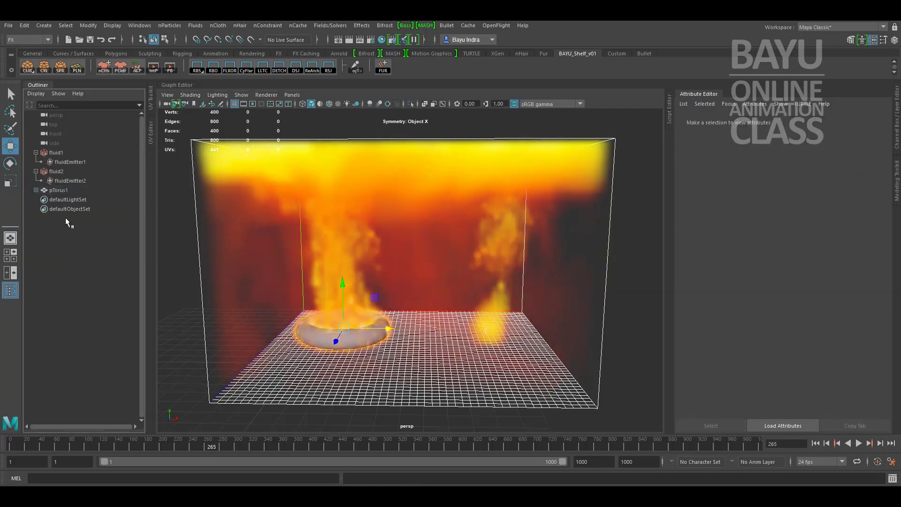
pyautogui.click(55, 171)
pyautogui.scroll(-3, 745, 295)
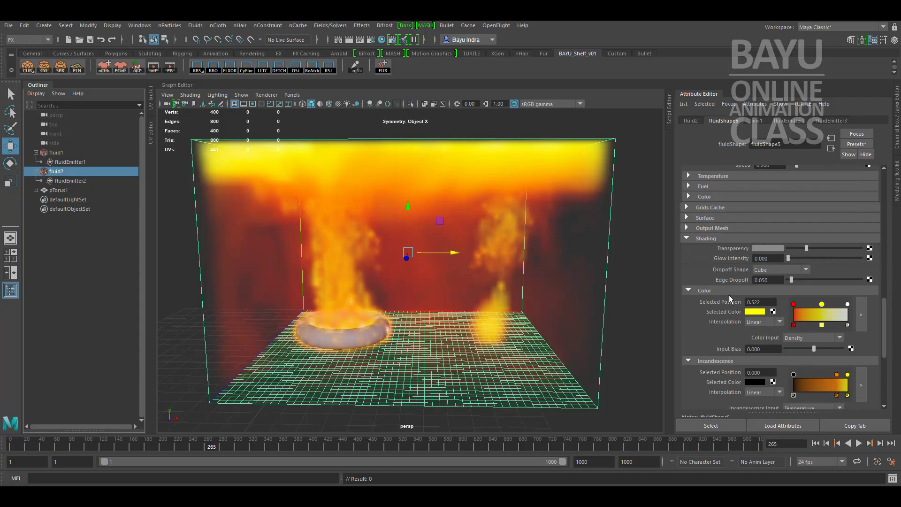
pyautogui.scroll(-2, 740, 298)
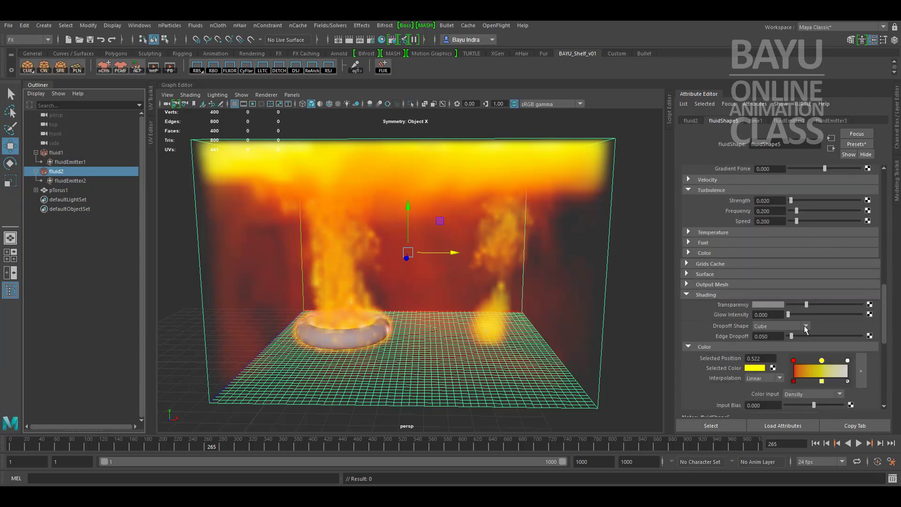
pyautogui.moveTo(806, 306); pyautogui.dragTo(824, 310)
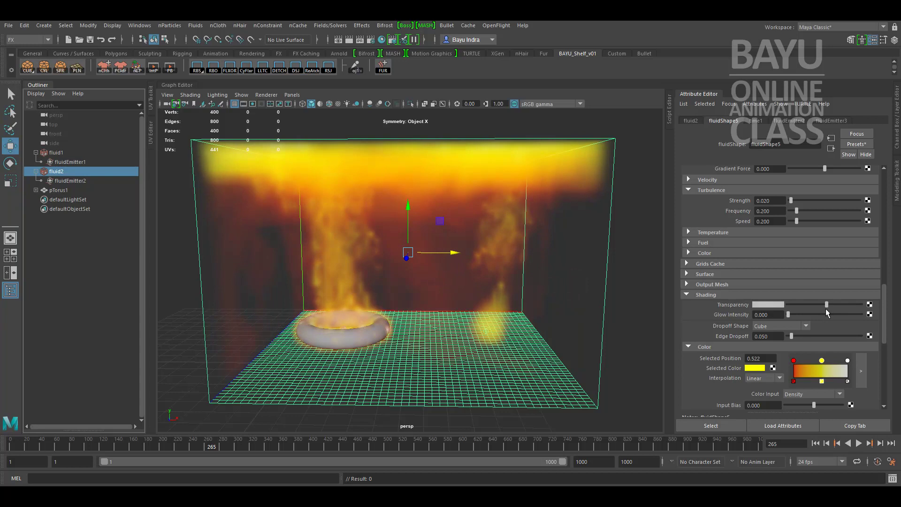
# Replay the fire to frame 97, then lower fluid2's Shading Transparency for denser flames
pyautogui.click(816, 444)
pyautogui.click(859, 443)
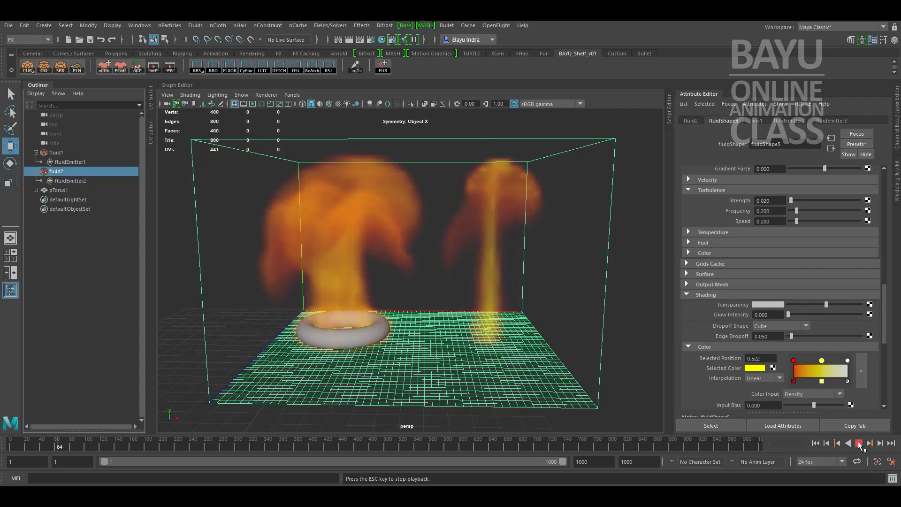
pyautogui.click(859, 444)
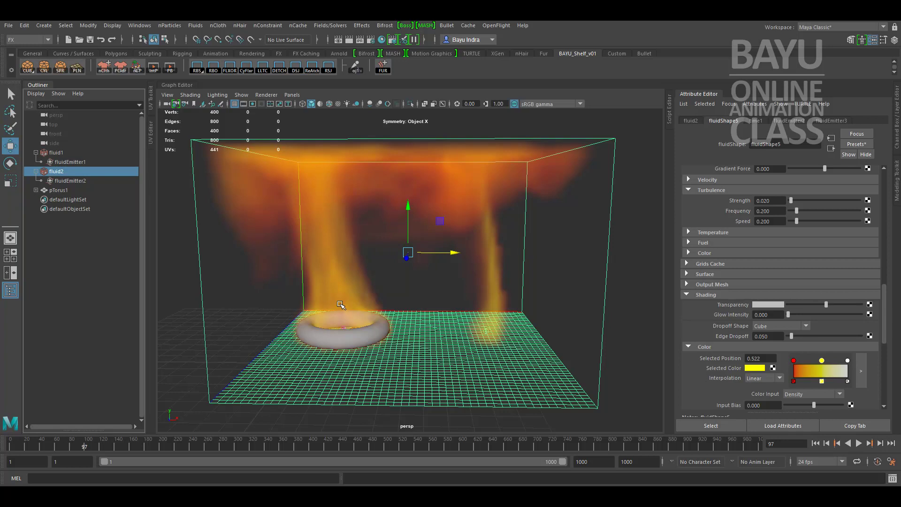
pyautogui.moveTo(825, 306); pyautogui.dragTo(813, 306)
pyautogui.scroll(-8, 727, 375)
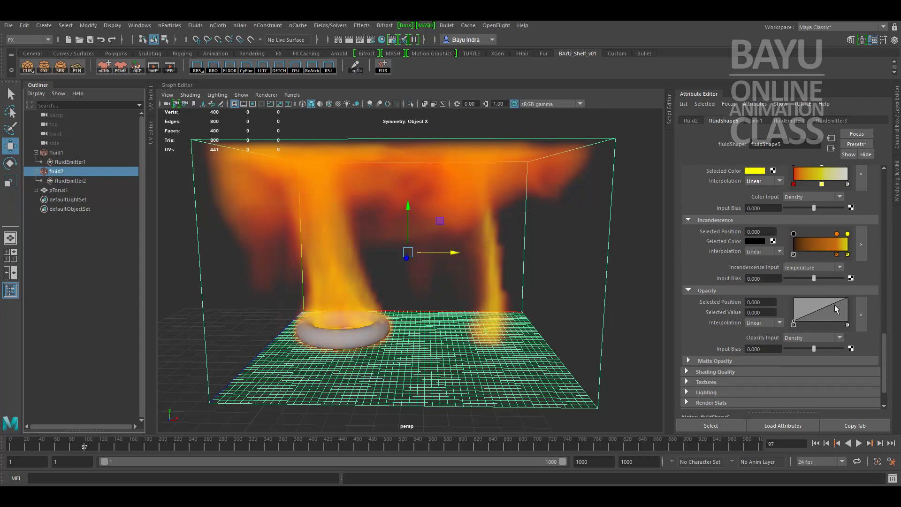
# Open the Opacity ramp in its own editor and try out ramp points, deleting an extra one
pyautogui.click(860, 315)
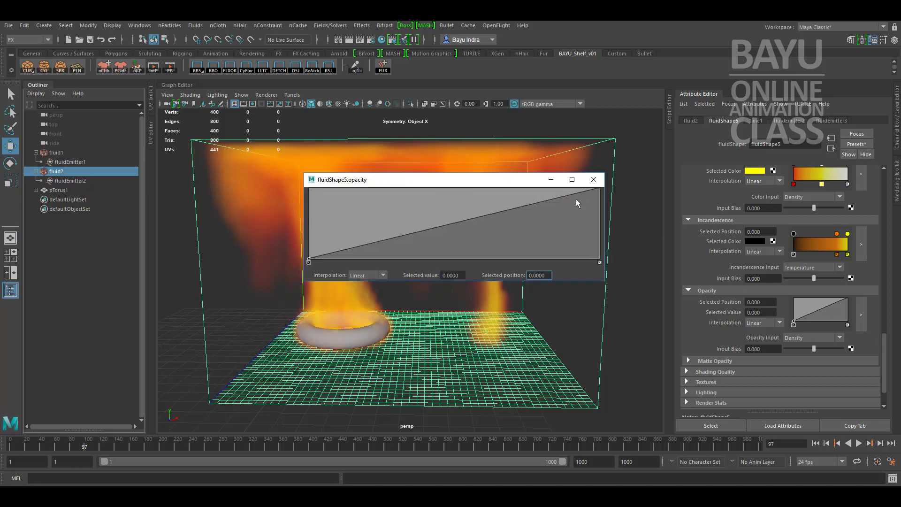
pyautogui.moveTo(550, 186); pyautogui.dragTo(771, 138)
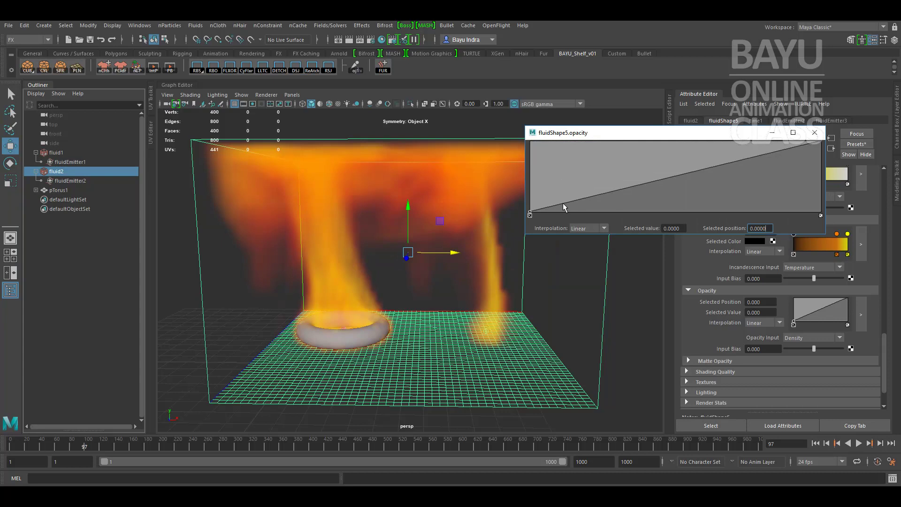
pyautogui.moveTo(562, 203); pyautogui.dragTo(562, 162)
pyautogui.moveTo(617, 159); pyautogui.dragTo(620, 205)
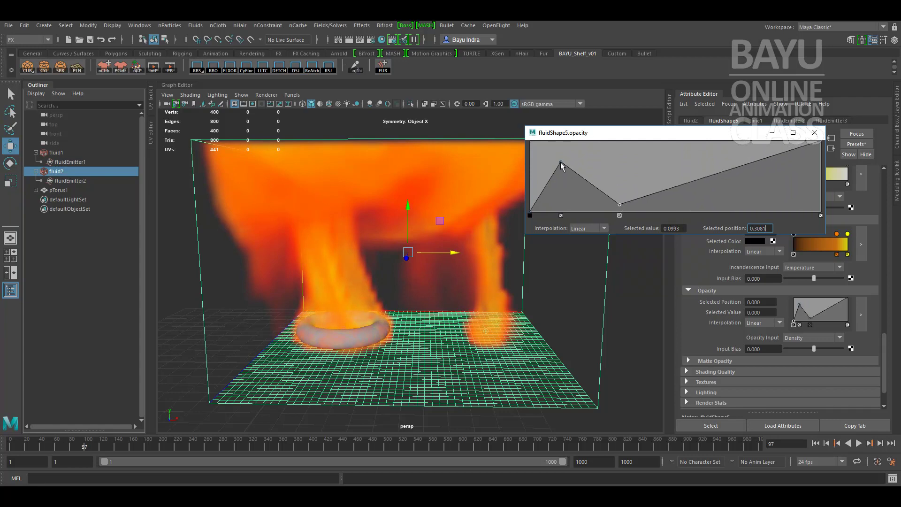
pyautogui.moveTo(562, 164); pyautogui.dragTo(568, 205)
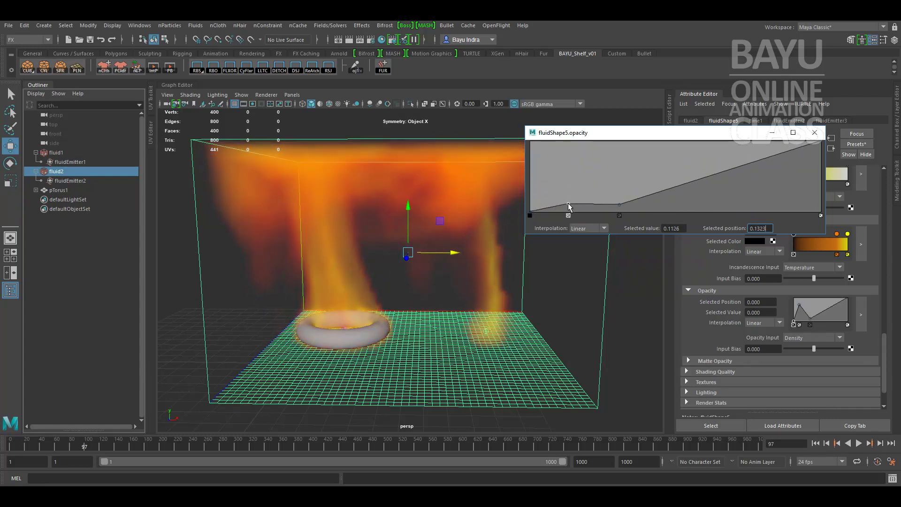
pyautogui.click(619, 214)
# Shape the opacity ramp with a zero-opacity point near 0.22 and a high point at 0.32
pyautogui.moveTo(570, 205); pyautogui.dragTo(668, 147)
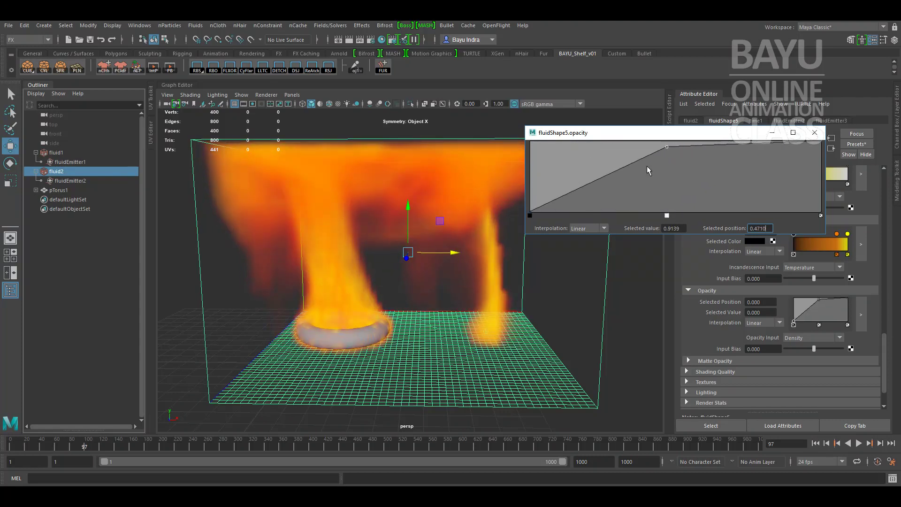
pyautogui.moveTo(603, 180); pyautogui.dragTo(572, 210)
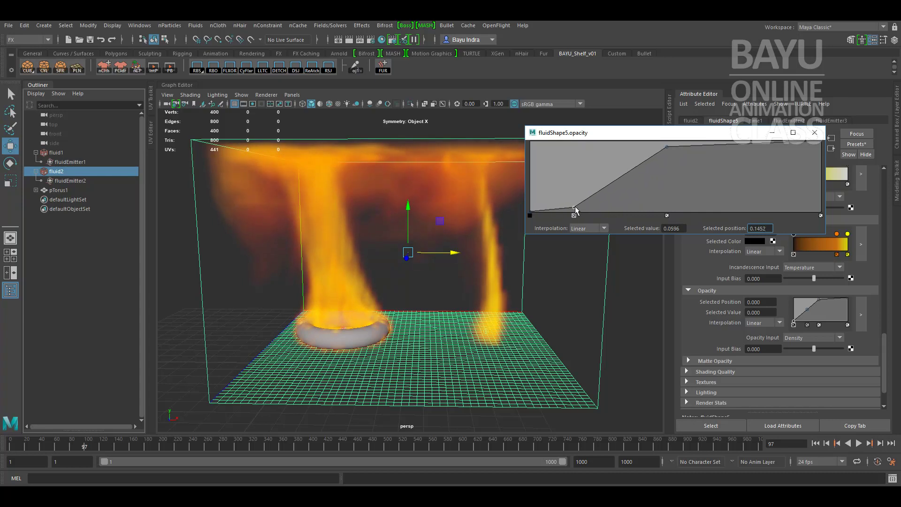
pyautogui.moveTo(667, 146); pyautogui.dragTo(625, 144)
pyautogui.moveTo(576, 207)
pyautogui.mouseDown()
pyautogui.moveTo(535, 212)
pyautogui.moveTo(594, 214)
pyautogui.moveTo(570, 208)
pyautogui.moveTo(584, 208)
pyautogui.mouseUp()
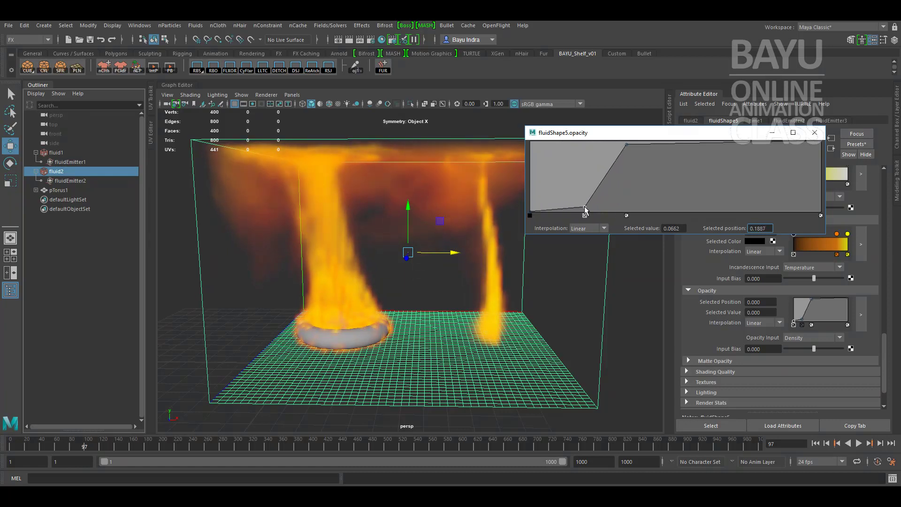
# Close the fluidShape5.opacity editor and replay the simulation from frame 1 to frame 207
pyautogui.click(815, 133)
pyautogui.click(815, 443)
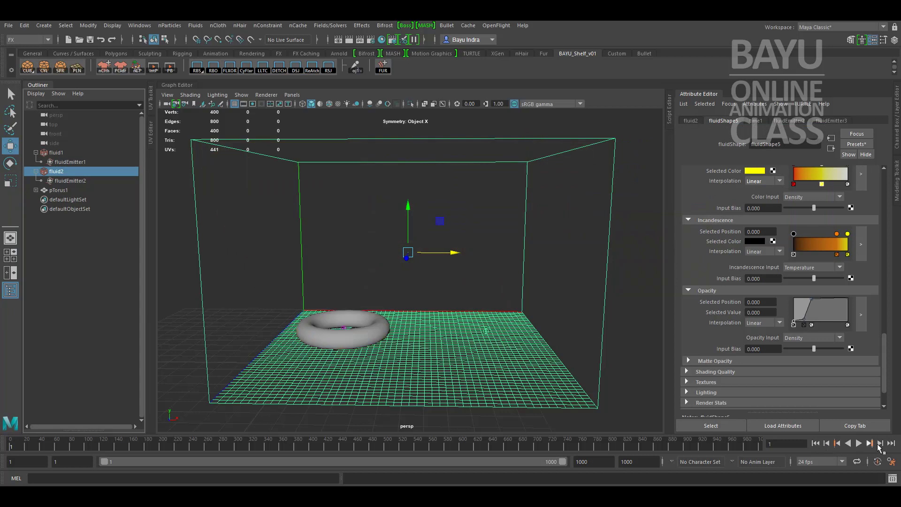
pyautogui.click(859, 443)
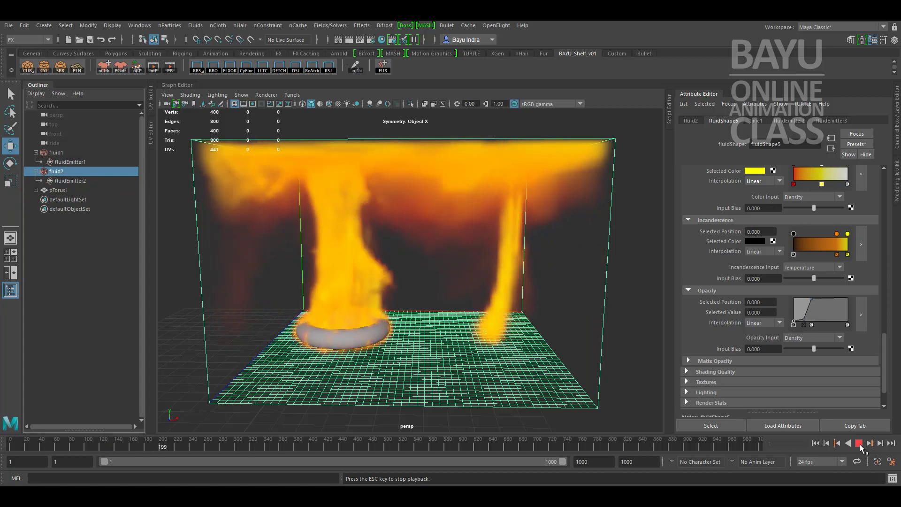
pyautogui.click(859, 443)
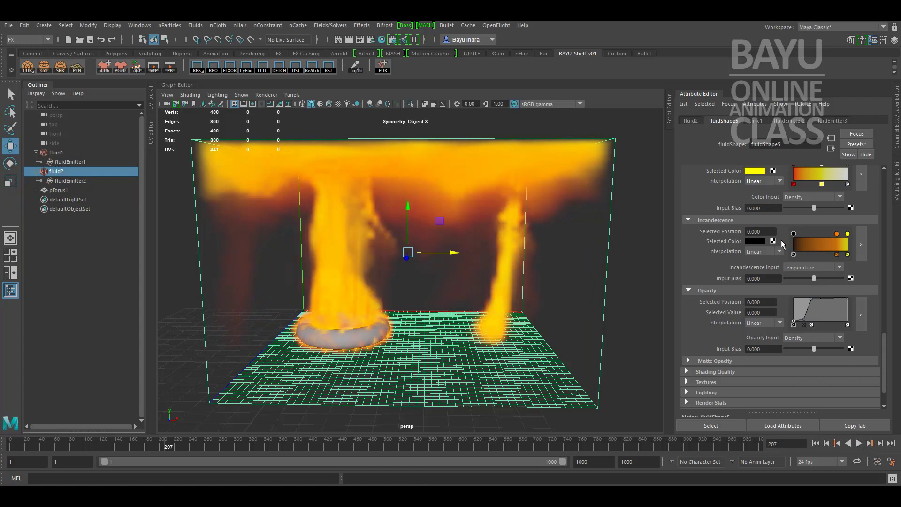
# Move the red and yellow Color ramp markers, leaving white at 0.696, and replay the fire
pyautogui.scroll(3, 695, 192)
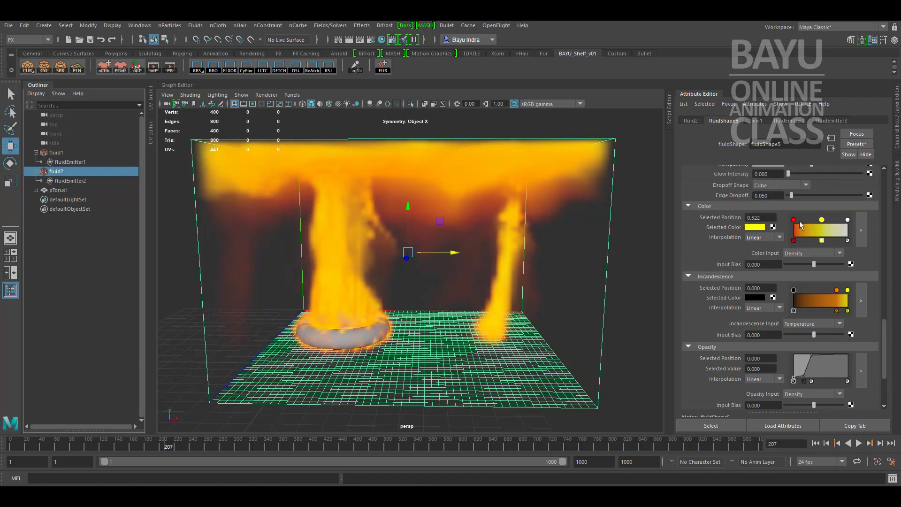
pyautogui.moveTo(793, 220); pyautogui.dragTo(843, 219)
pyautogui.click(822, 220)
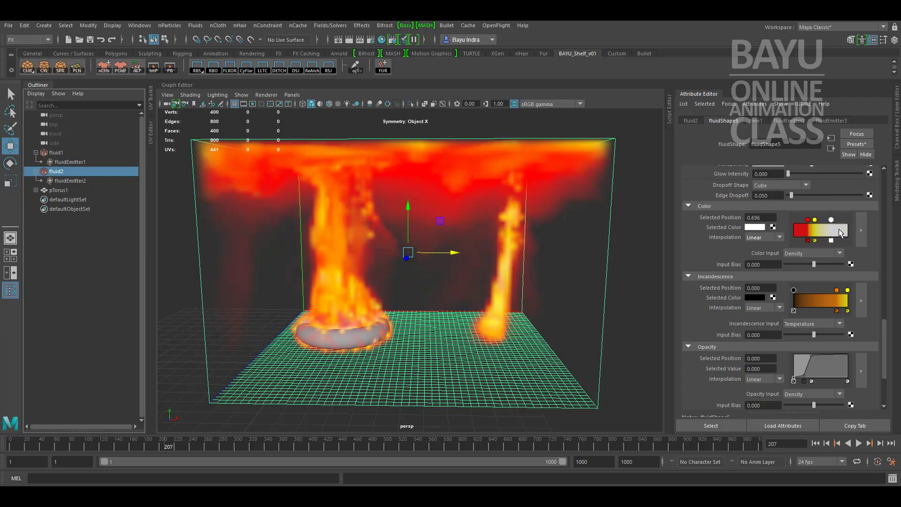
pyautogui.click(815, 443)
pyautogui.click(859, 444)
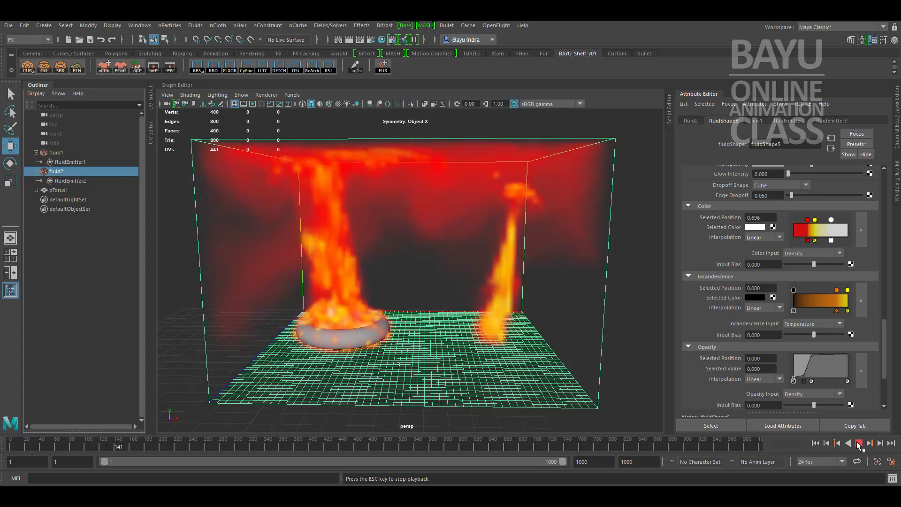
# Stop playback and set Turbulence Strength to 0.050
pyautogui.press('Escape')
pyautogui.scroll(3, 710, 226)
pyautogui.scroll(2, 710, 226)
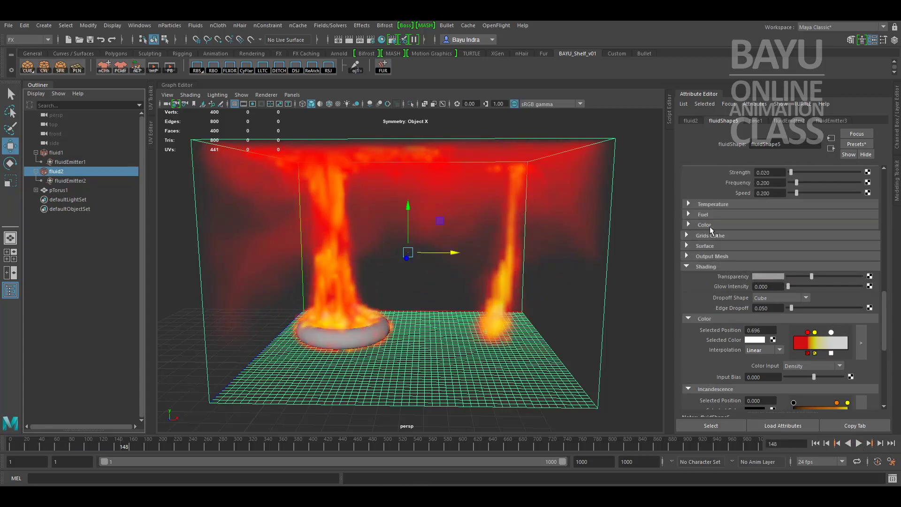
pyautogui.scroll(2, 720, 243)
pyautogui.scroll(-3, 757, 310)
pyautogui.scroll(3, 746, 256)
pyautogui.click(777, 227)
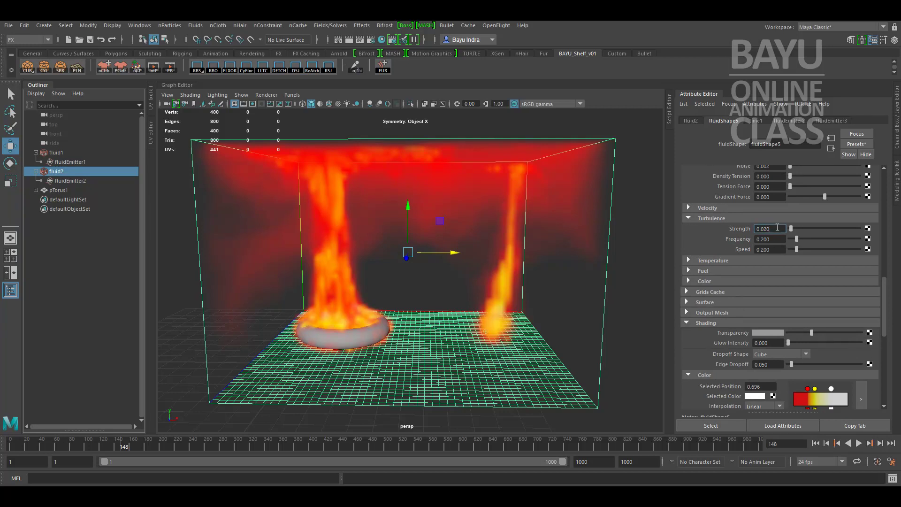
pyautogui.press('Return')
# Replay the fire from the start with the stronger turbulence
pyautogui.click(815, 443)
pyautogui.click(859, 443)
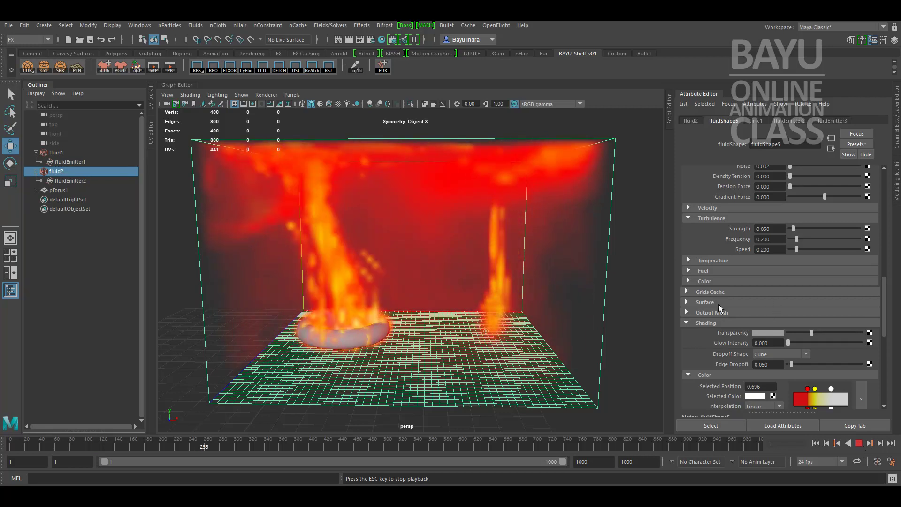
pyautogui.scroll(3, 718, 304)
# Set the density Noise to 0.000 and replay the fire from the start
pyautogui.press('Escape')
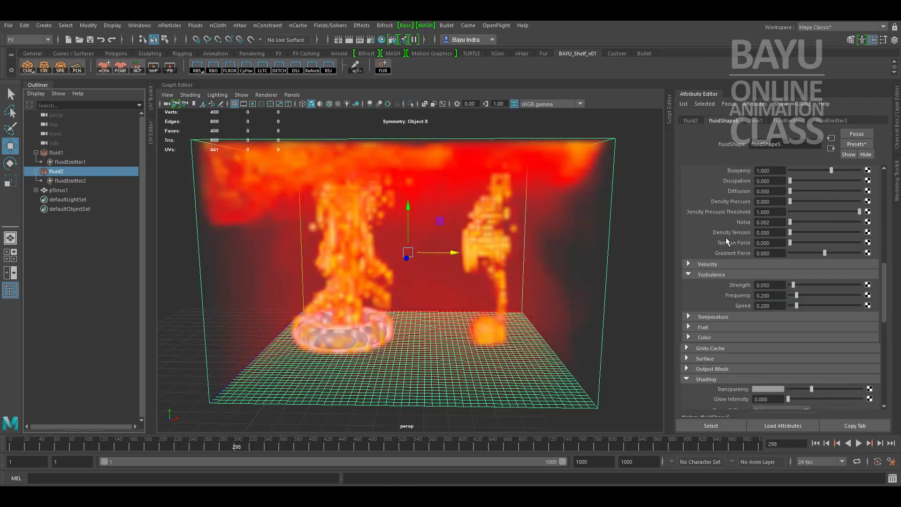
pyautogui.click(775, 222)
pyautogui.click(816, 443)
pyautogui.click(858, 443)
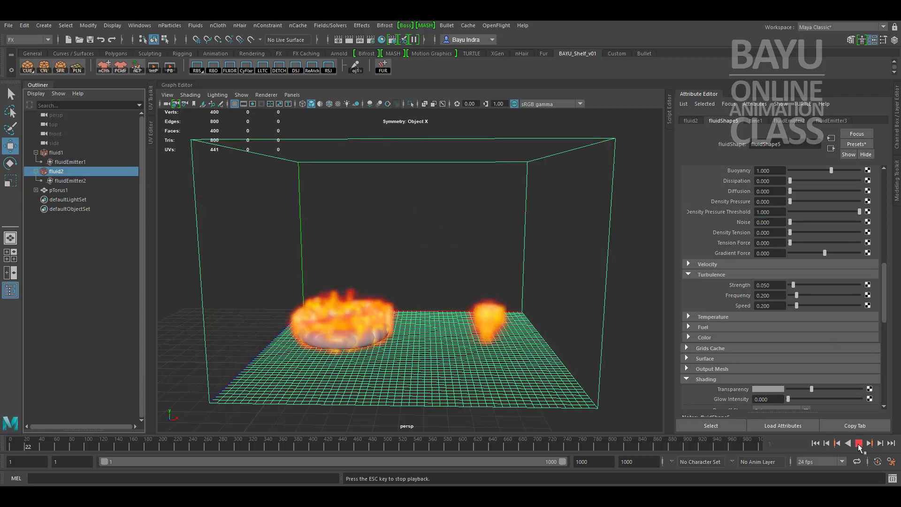